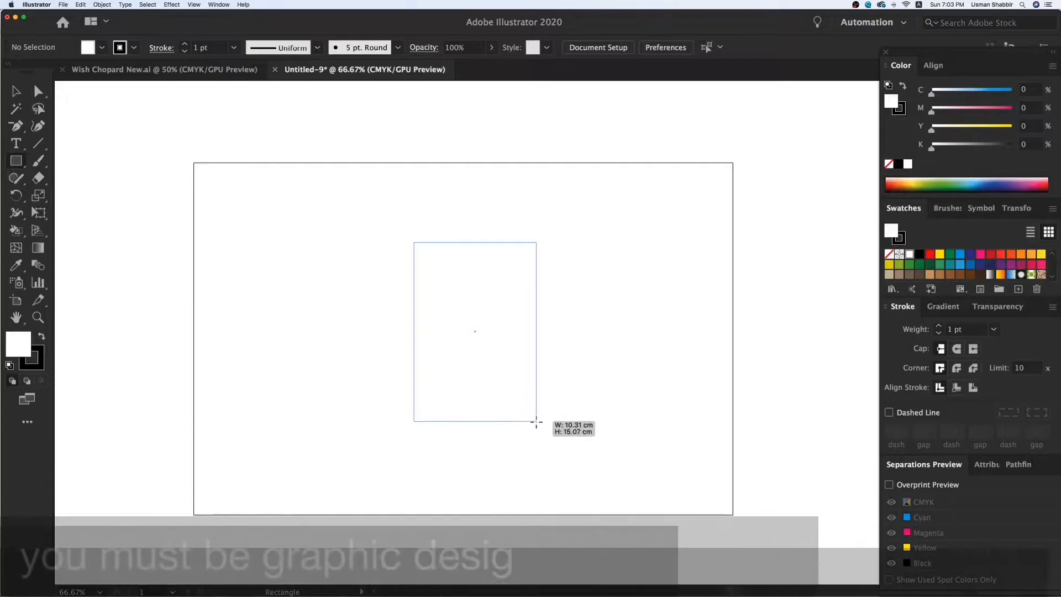
Step: Fill the selected rectangle with a light grey and remove its stroke
key("v")
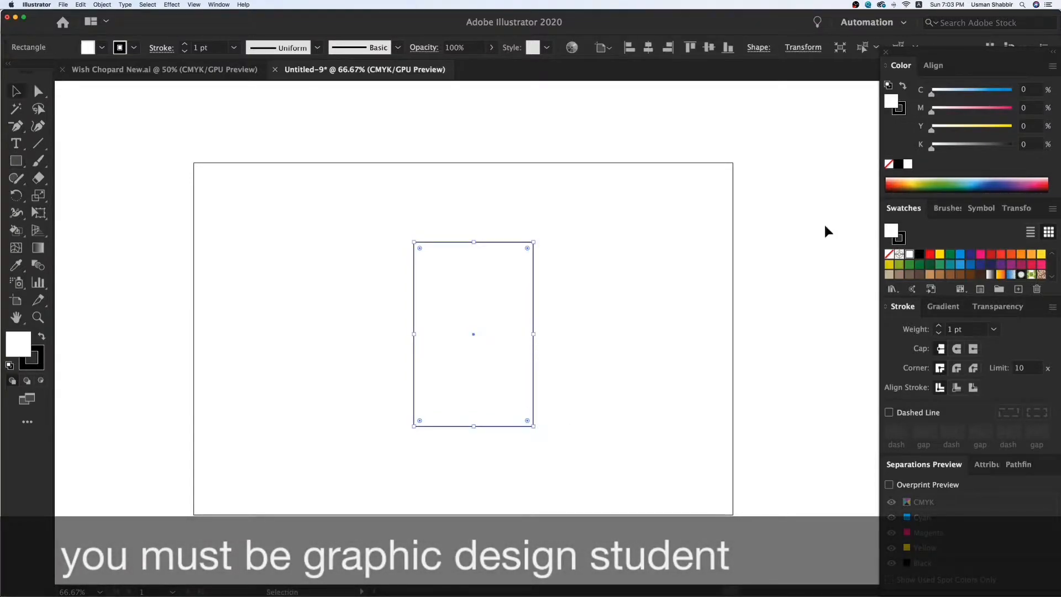
left_click(898, 164)
left_click(942, 147)
left_click(903, 112)
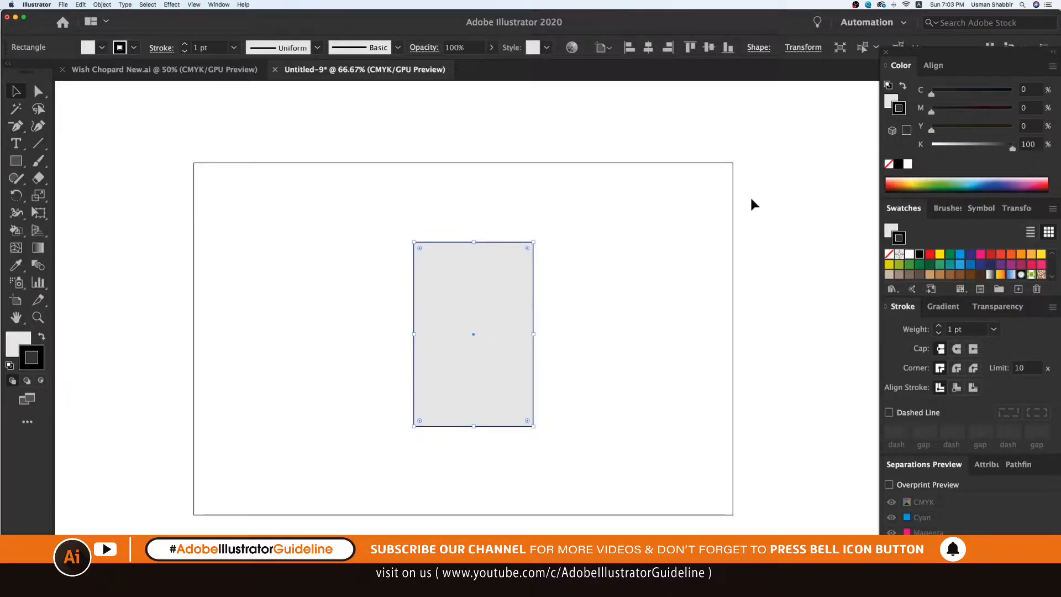
left_click(889, 165)
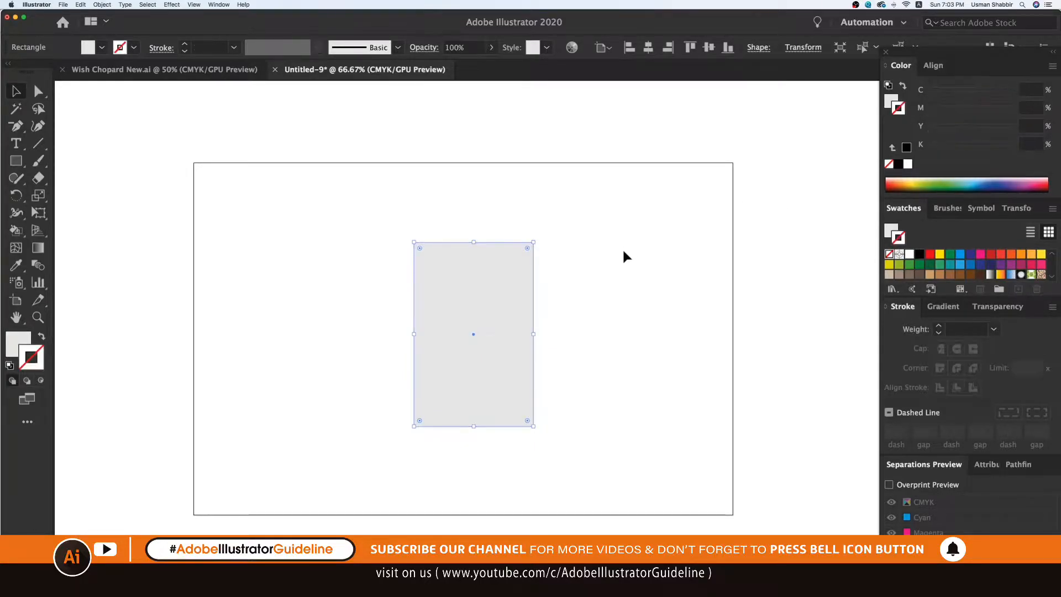
left_click(623, 256)
Step: Apply a 3D Extrude & Bevel effect to the grey rectangle, rotated to 65°, -37° and 11° with a 50 pt depth
key("z")
left_click_drag(677, 422, 800, 484)
key("v")
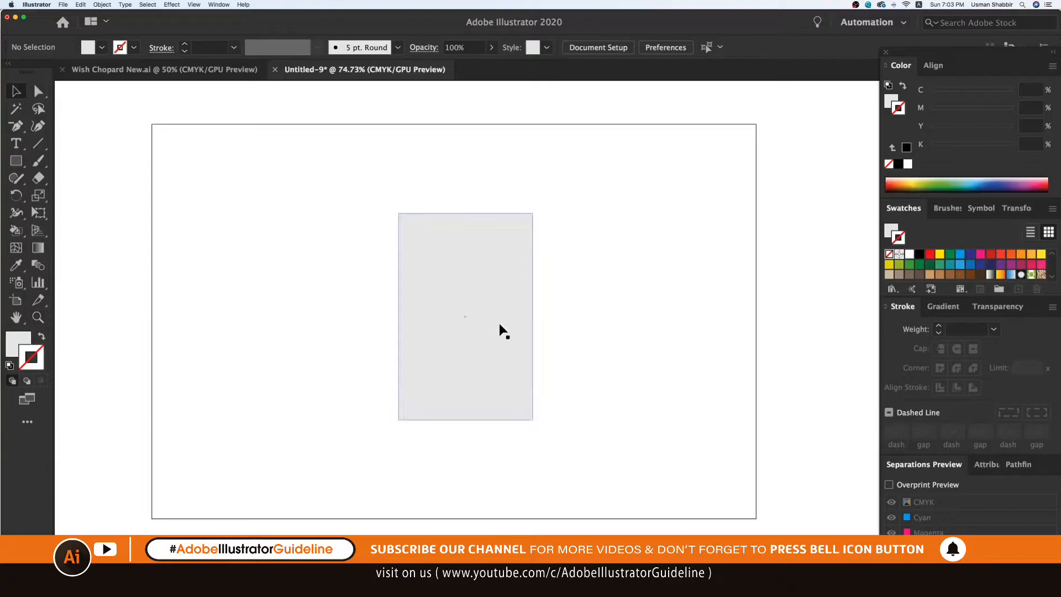
left_click(507, 322)
left_click(172, 4)
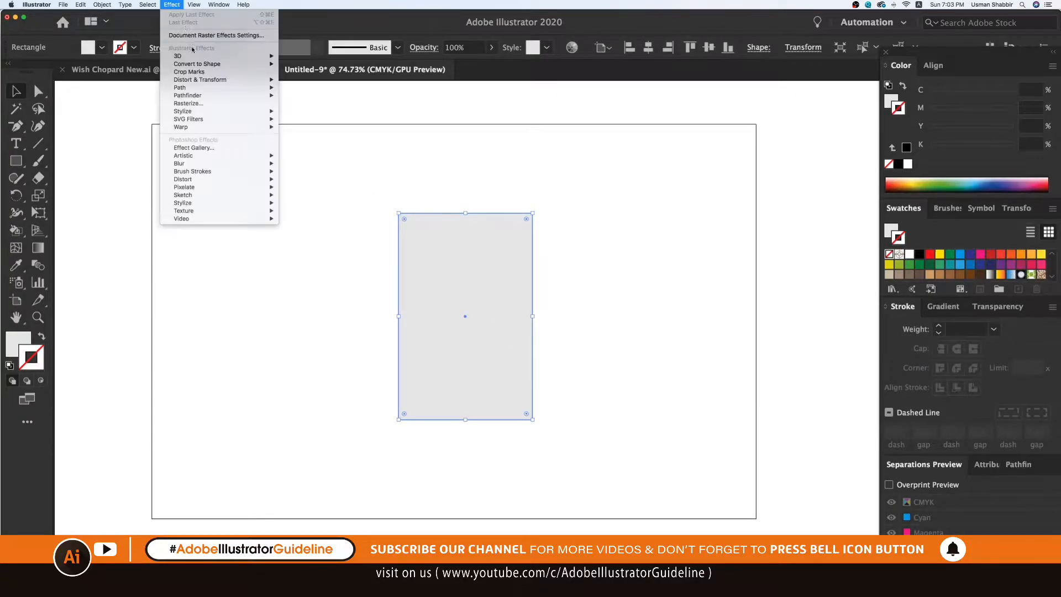
mouse_move(232, 56)
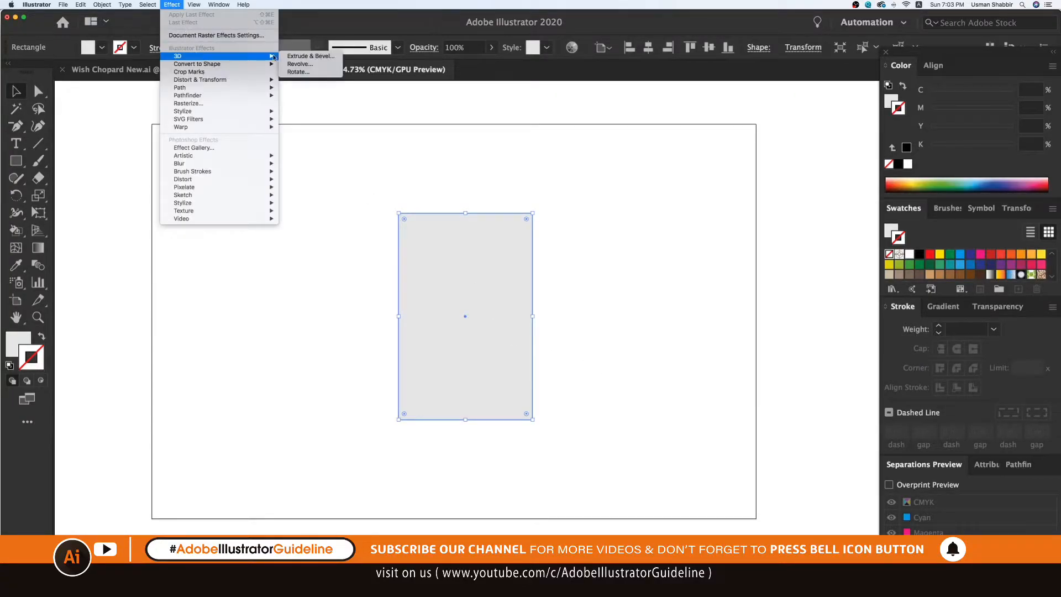
left_click(309, 56)
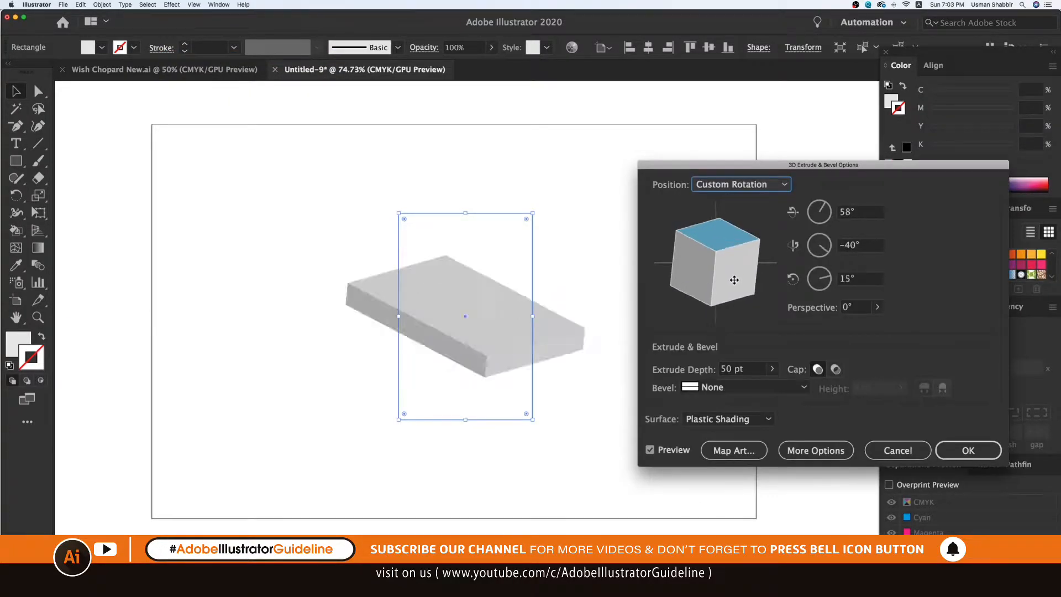
left_click_drag(730, 272, 728, 275)
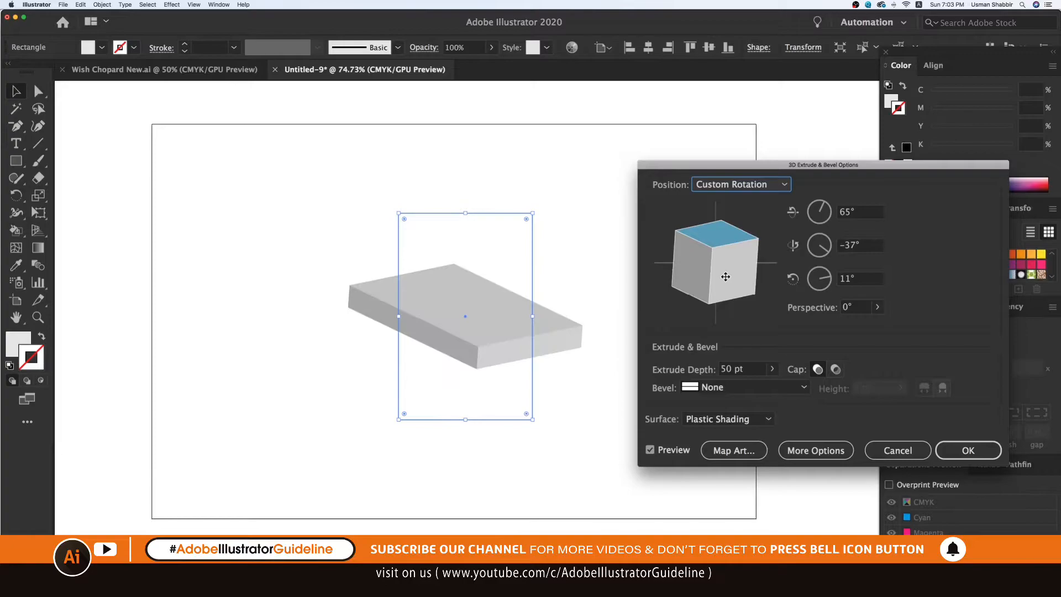
left_click(985, 456)
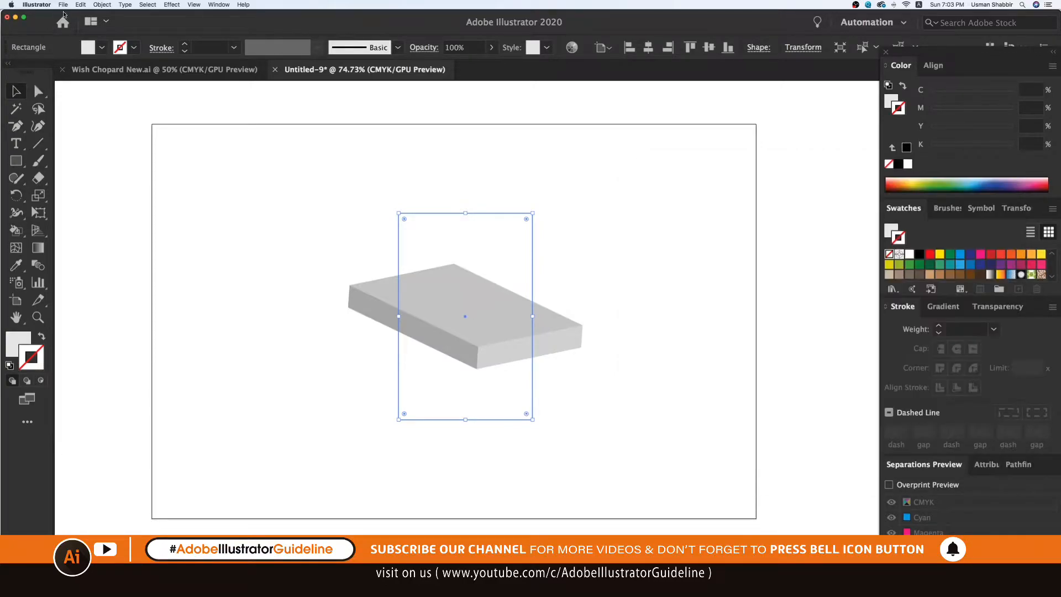
Step: Expand the appearance of the extruded box and pull down the two bottom corners of its right end face
left_click(91, 5)
left_click(119, 100)
key("z")
left_click_drag(274, 168, 792, 530)
key("a")
left_click_drag(447, 344, 446, 357)
left_click(575, 383)
left_click_drag(572, 320, 571, 327)
left_click(568, 383)
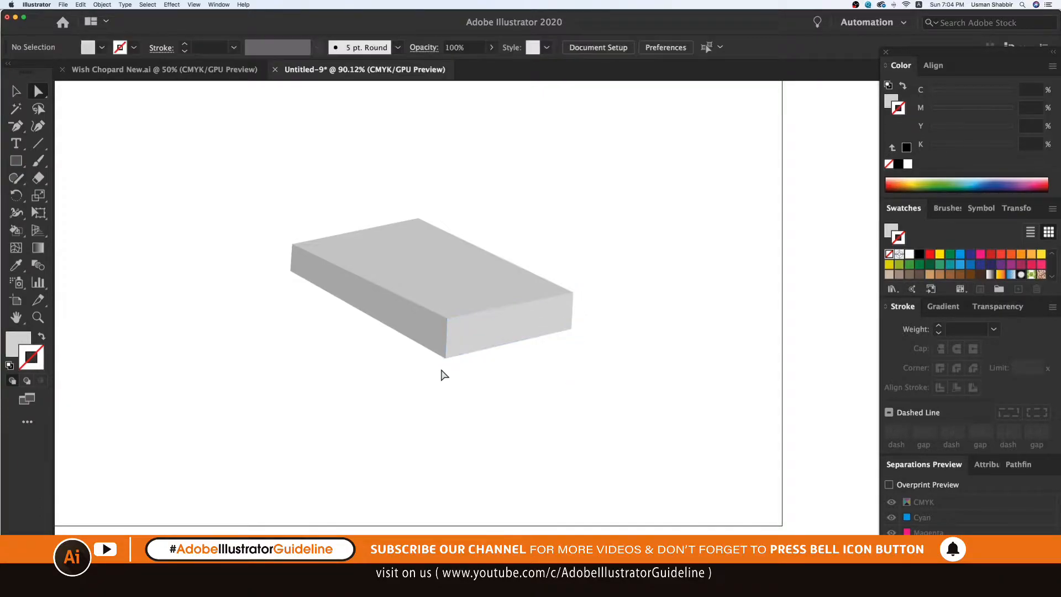
Step: Lower the bottom-left corner of the long side face and adjust the other bottom corners to make the box evenly deeper
left_click_drag(290, 275, 290, 287)
left_click(451, 381)
left_click_drag(446, 358, 445, 362)
left_click(609, 336)
left_click_drag(572, 329, 571, 335)
left_click(576, 381)
scroll(526, 388, "up", 1)
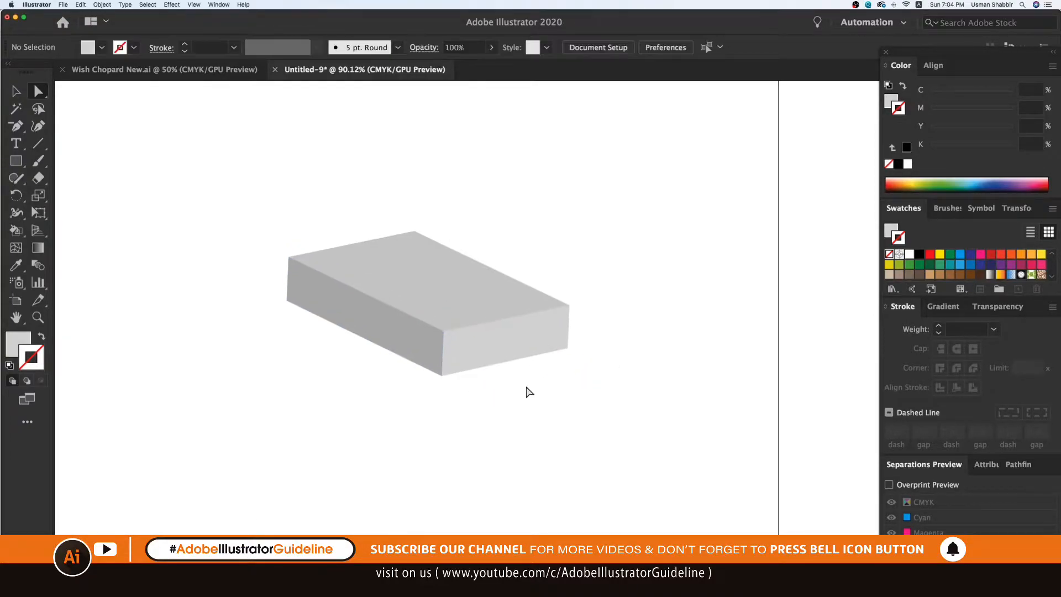
left_click_drag(442, 375, 439, 380)
left_click(573, 353)
key("v")
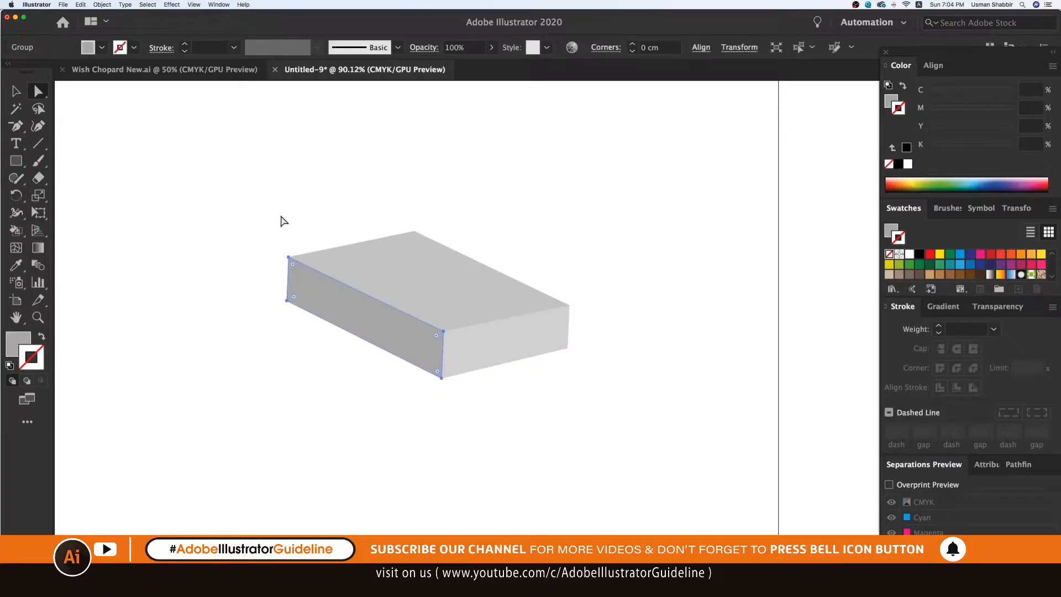
Step: Duplicate the right end face to the box's far end, aligning it with the back edge of the top face
scroll(384, 340, "up", 2)
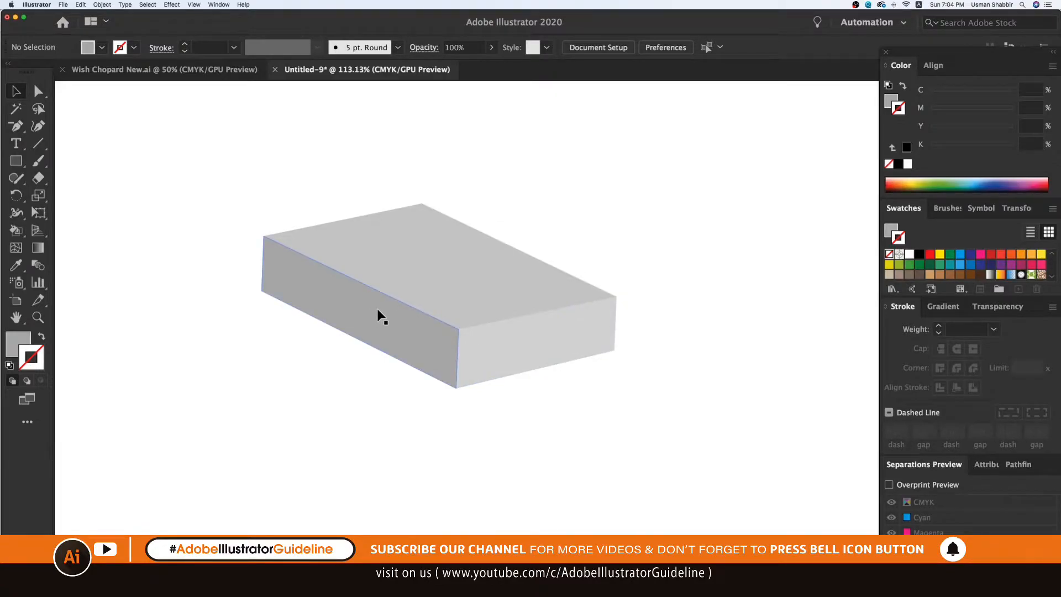
left_click_drag(557, 372, 346, 286)
left_click(436, 227, "shift")
left_click(689, 49)
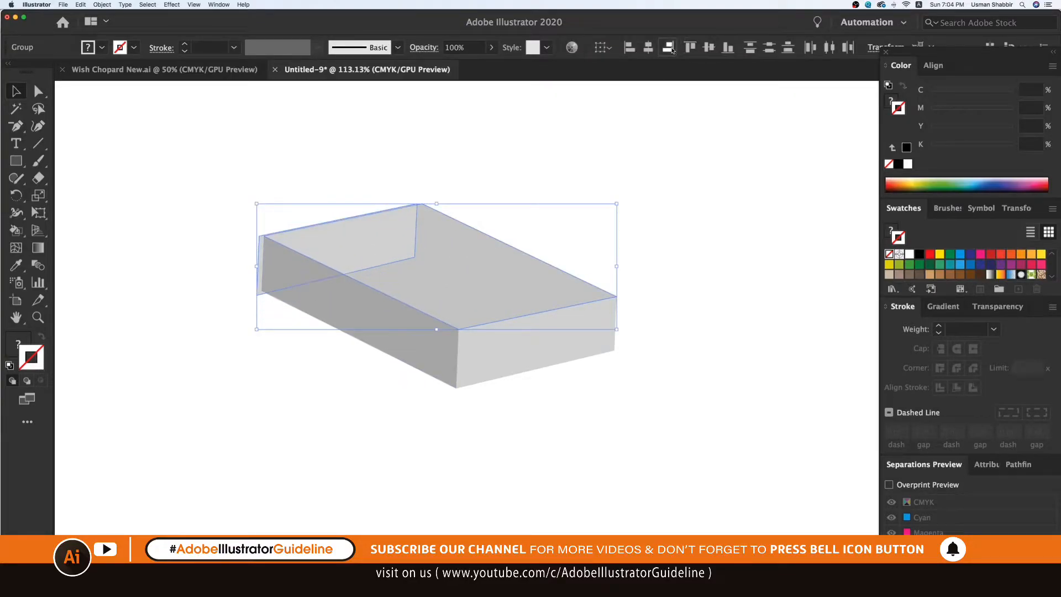
left_click(646, 189)
left_click_drag(597, 237, 398, 231)
key("v")
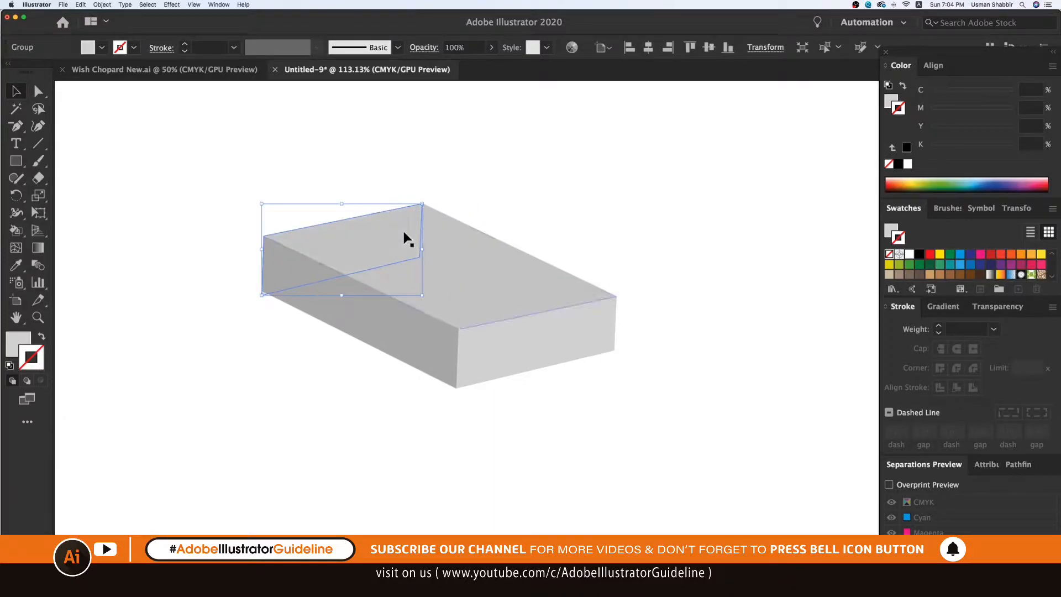
left_click(475, 222)
Step: Send the long front side face backward, behind the duplicated end face
left_click(334, 315)
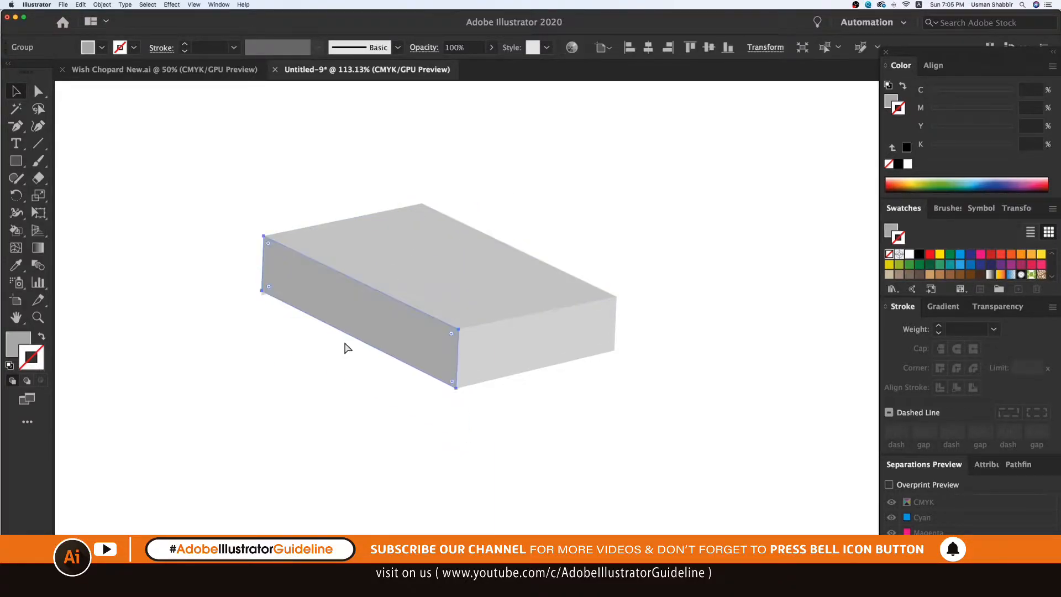
key("super+[")
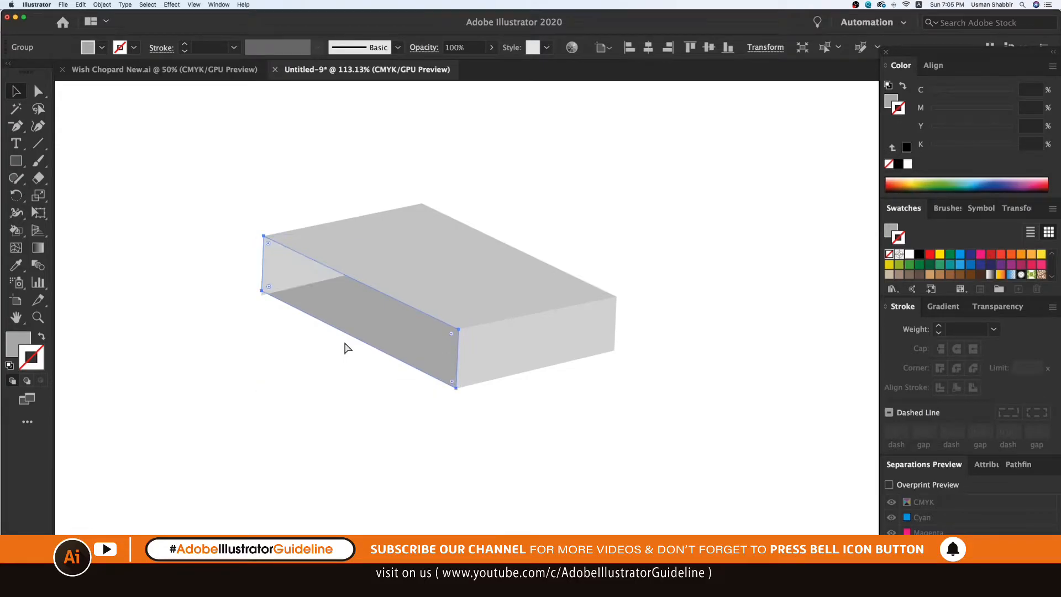
left_click(353, 343)
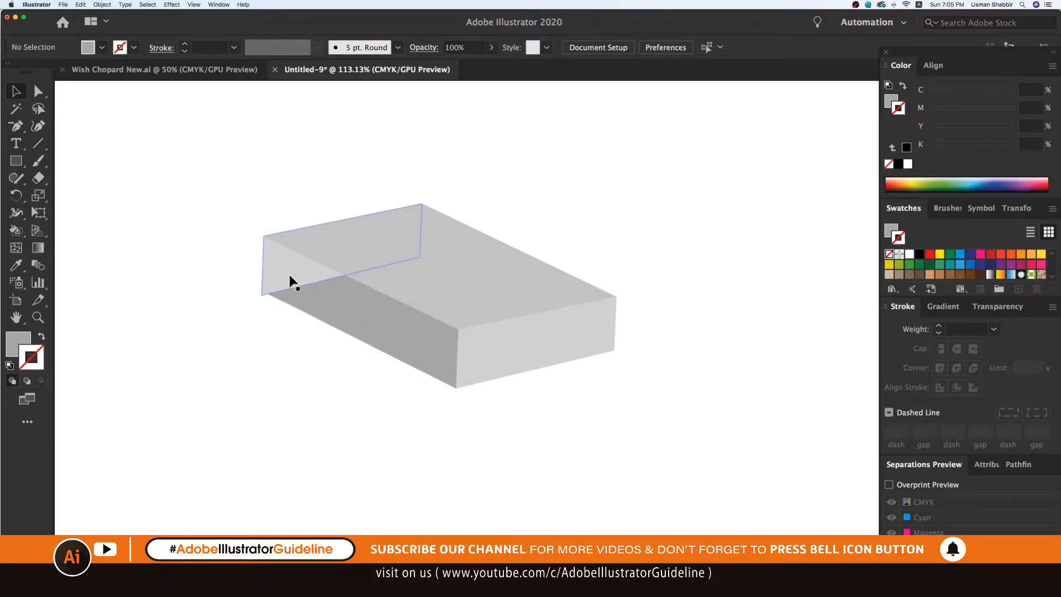
Step: Move the lower-left anchor point of the duplicated end face onto the corner of the long side face
left_click(291, 282)
key("super+space")
left_click_drag(214, 183, 379, 336)
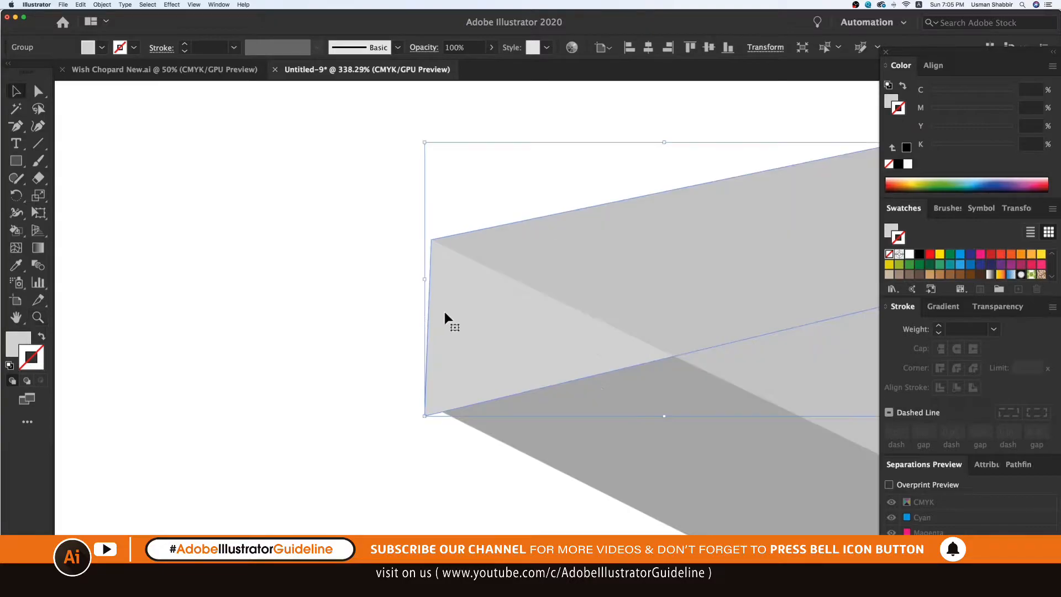
double_click(473, 380)
double_click(431, 434)
key("a")
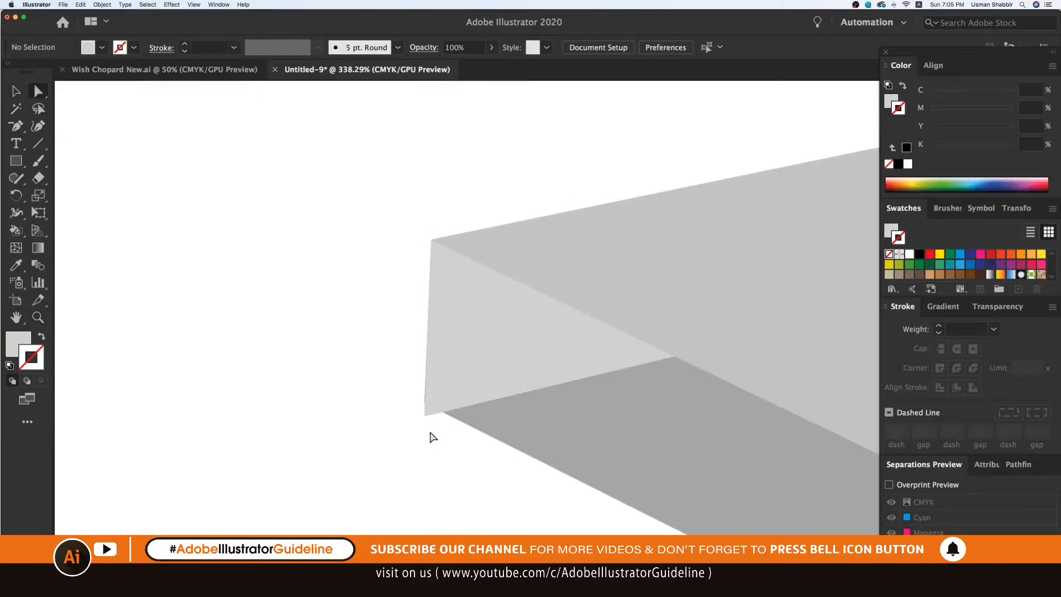
mouse_move(429, 420)
left_mouse_down()
mouse_move(434, 393)
mouse_move(425, 406)
left_mouse_up()
key("v")
key("space")
left_click_drag(450, 371, 216, 341)
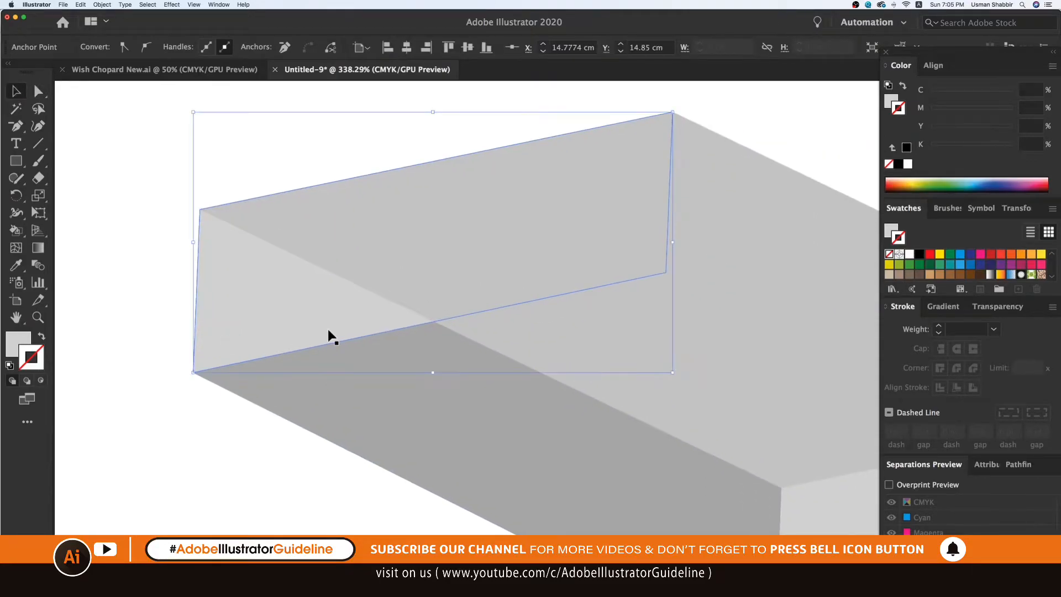
key("super+minus")
key("super+minus")
key("super+minus")
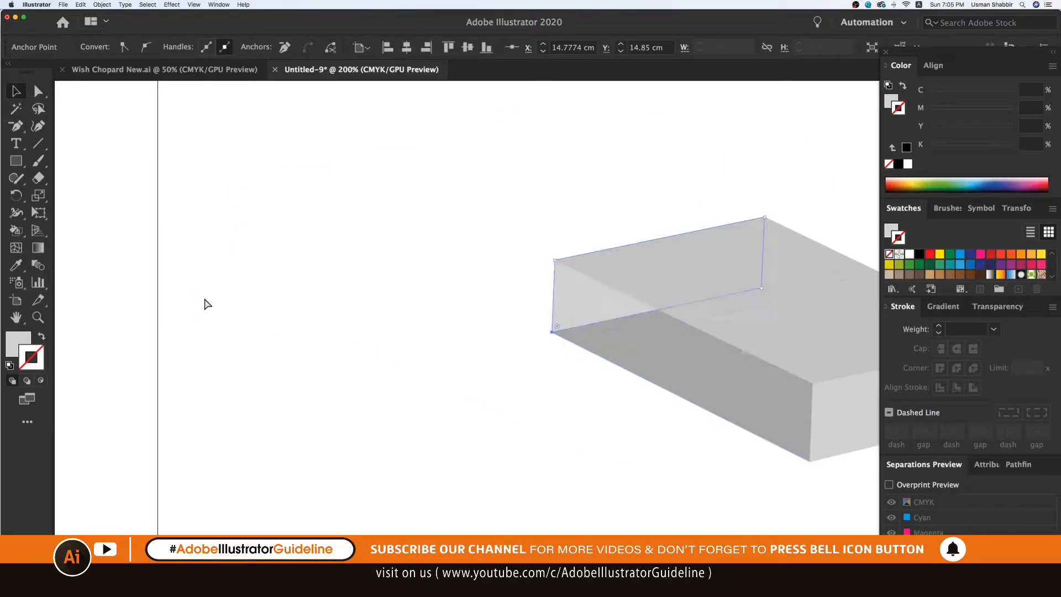
scroll(362, 343, "right", 5)
left_click(270, 367)
scroll(338, 400, "right", 3)
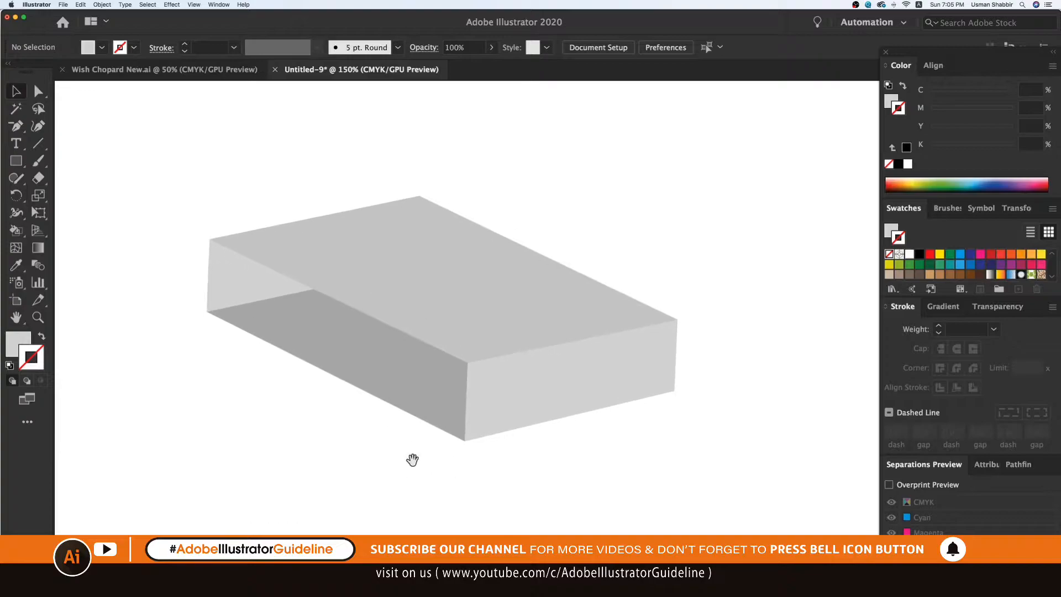
Step: Open the Metals gradient library and fill the box's top face with a gold-orange gradient
left_click(573, 281)
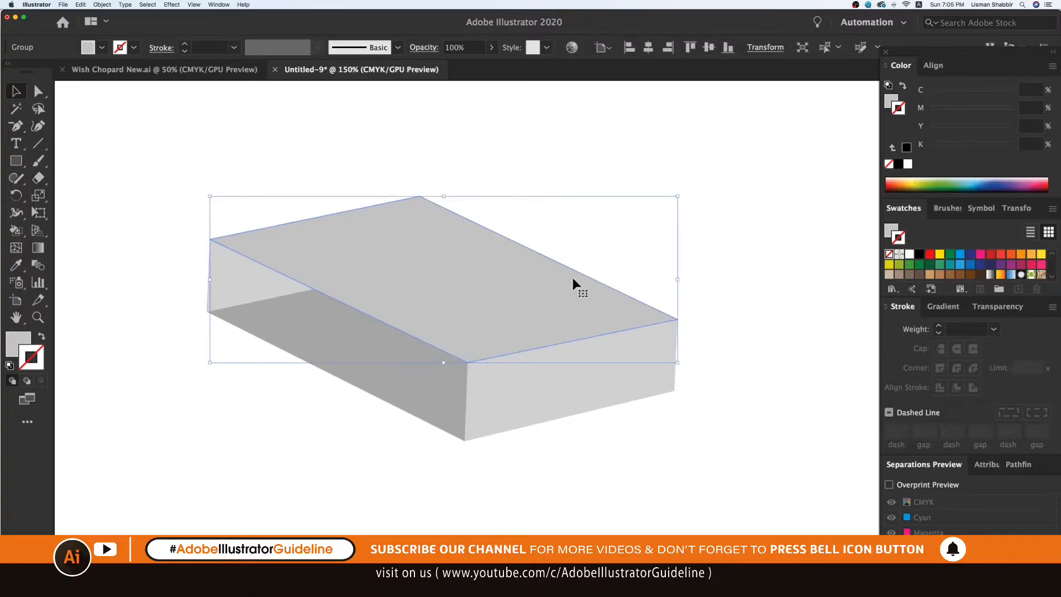
key("super+minus")
scroll(630, 339, "right", 3)
scroll(630, 339, "down", 1)
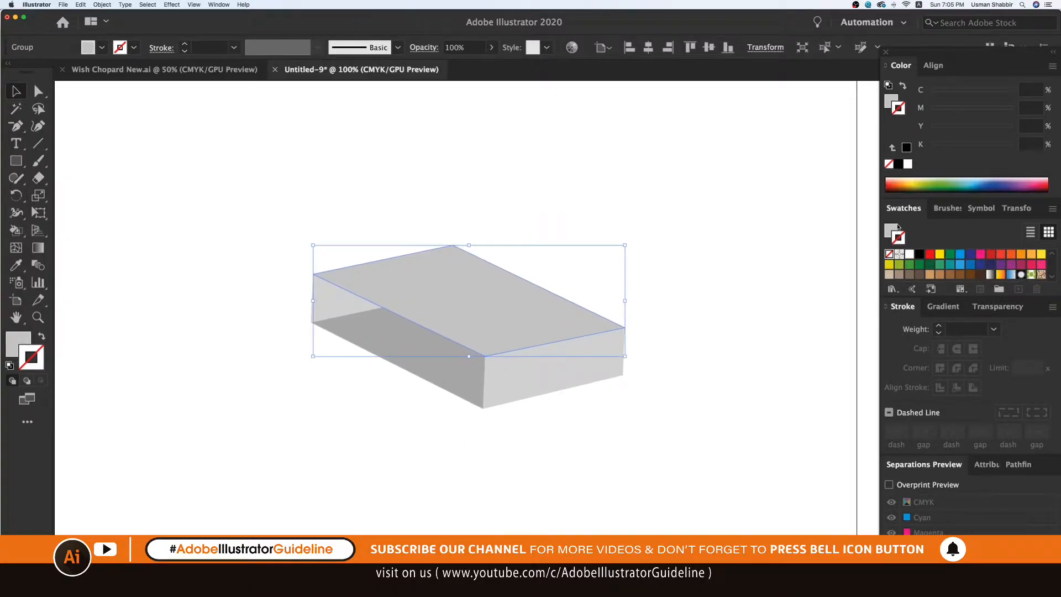
left_click(887, 289)
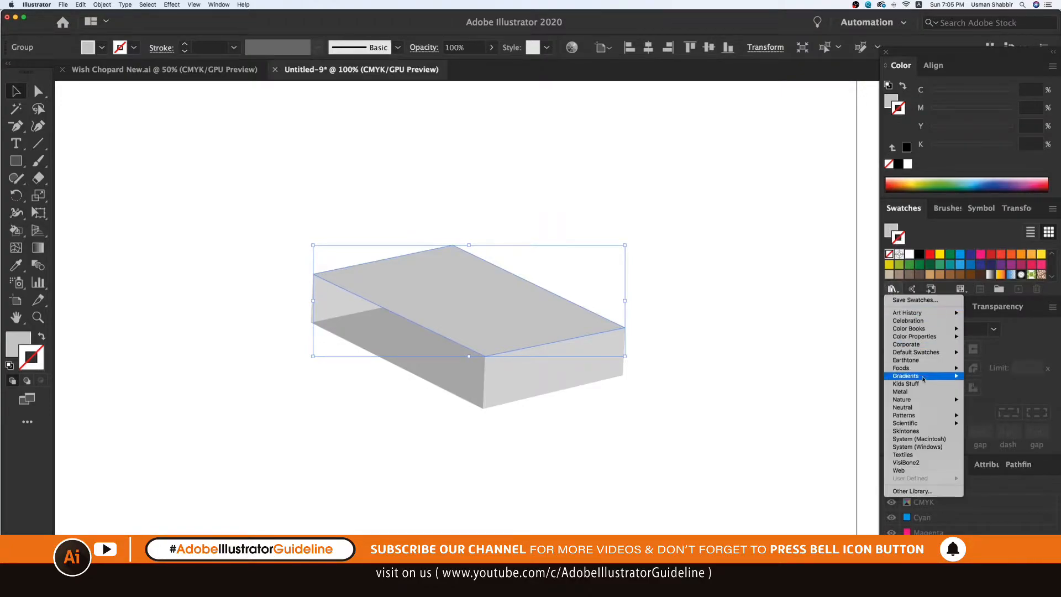
mouse_move(929, 376)
left_click(982, 439)
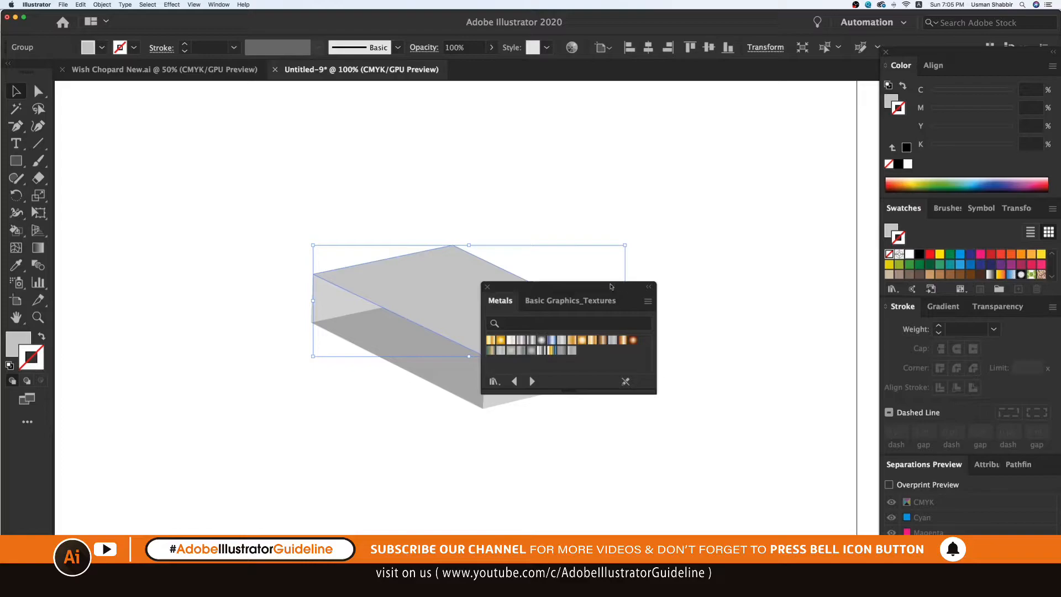
left_click_drag(611, 287, 795, 274)
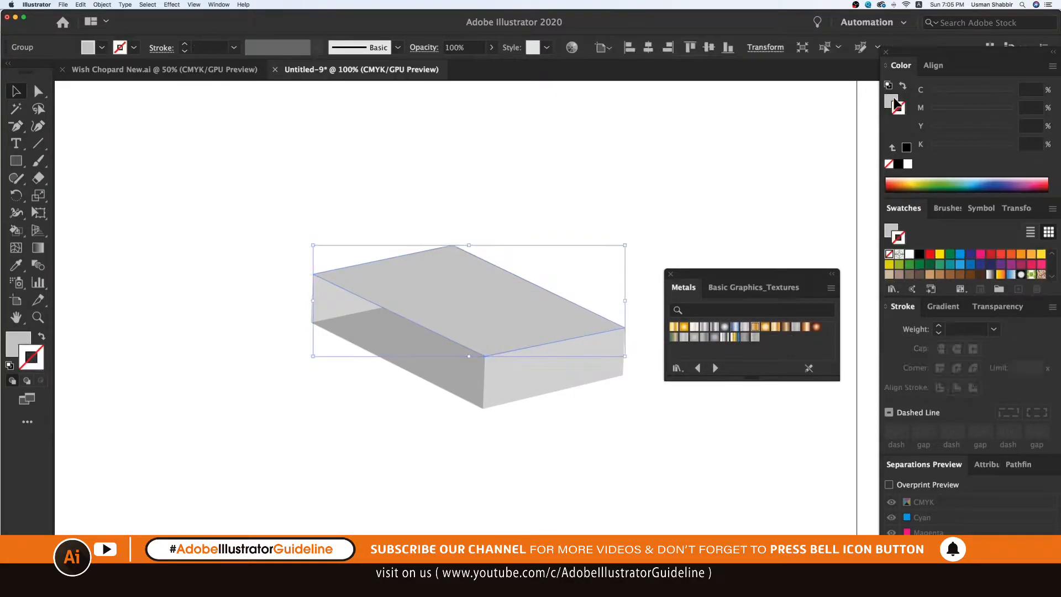
left_click(886, 171)
left_click(754, 329)
left_click(633, 212)
Step: Copy the top face's gold gradient onto the right end face with the Eyedropper
left_click(592, 389)
key("i")
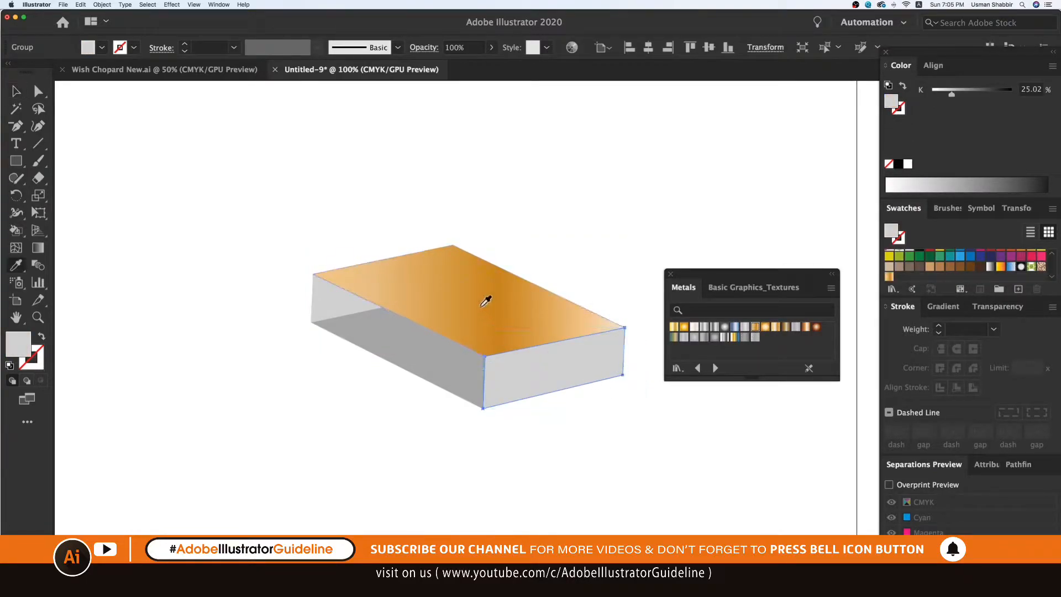
left_click(485, 296)
key("v")
left_click(492, 455)
left_click_drag(434, 361, 367, 368)
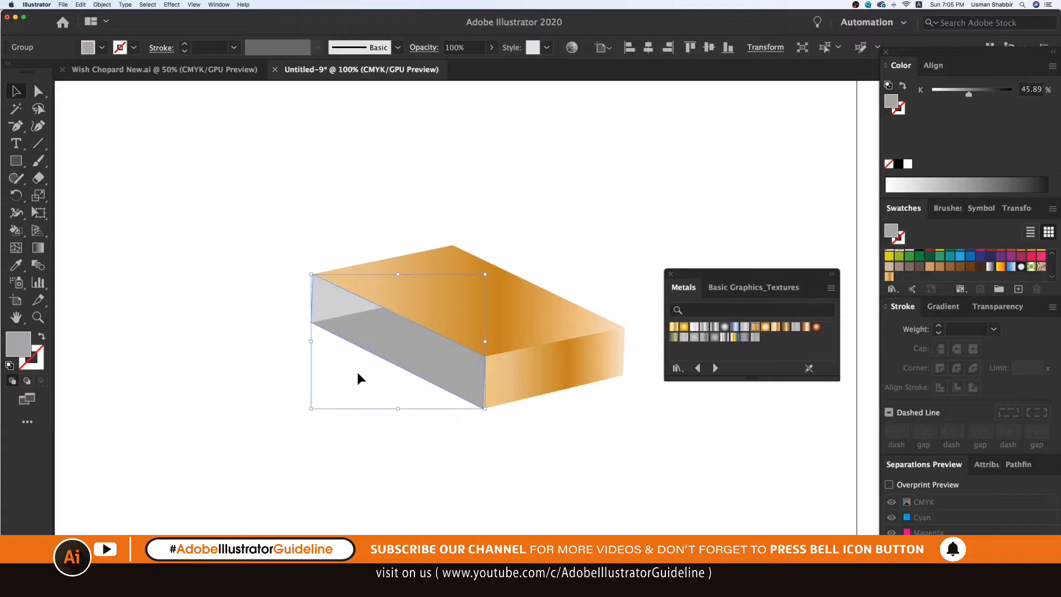
left_click(318, 307)
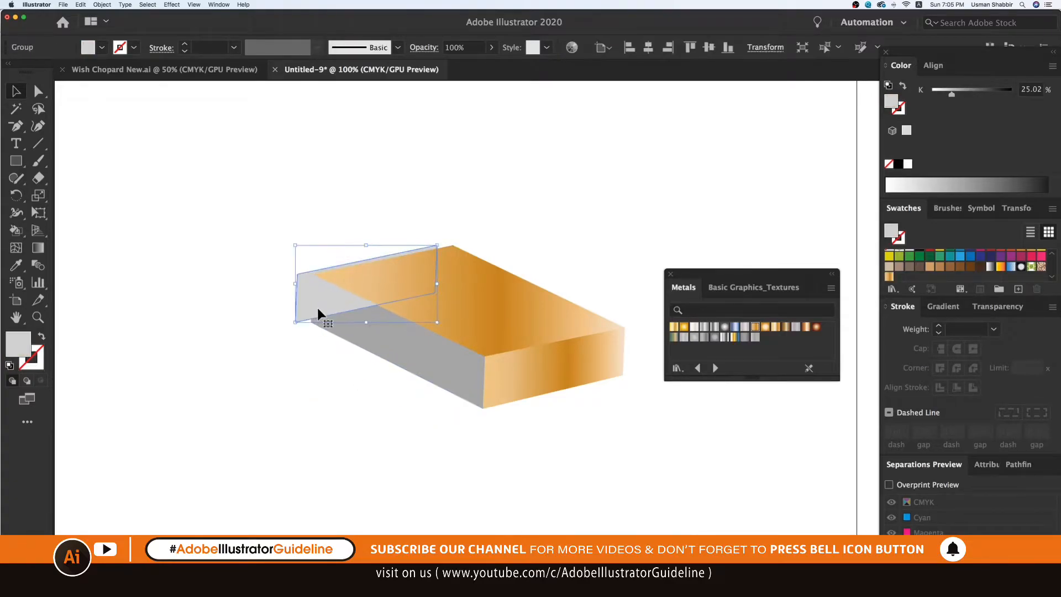
left_click(367, 359)
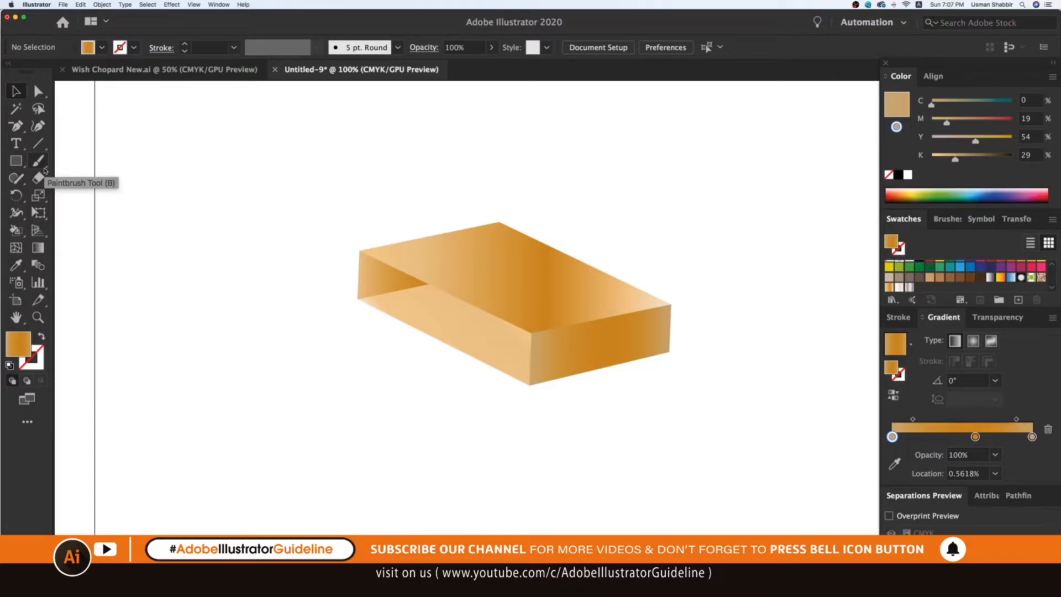
Step: Duplicate the gold top face along the box's long side edge as an open flap and send it behind the box
left_click_drag(555, 294, 418, 325)
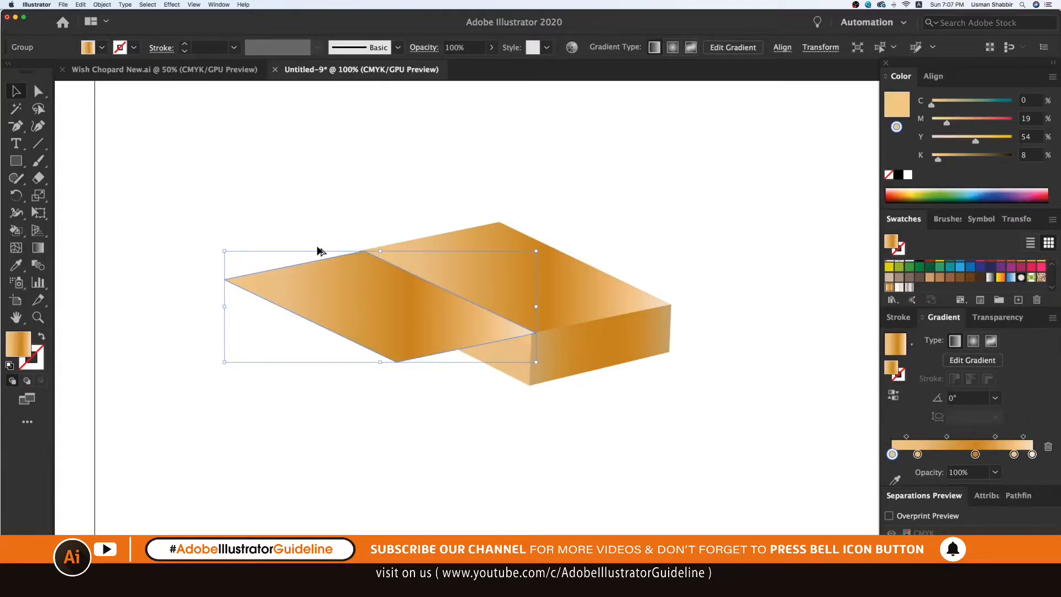
key("super+bracketleft")
left_click(283, 191)
key("z")
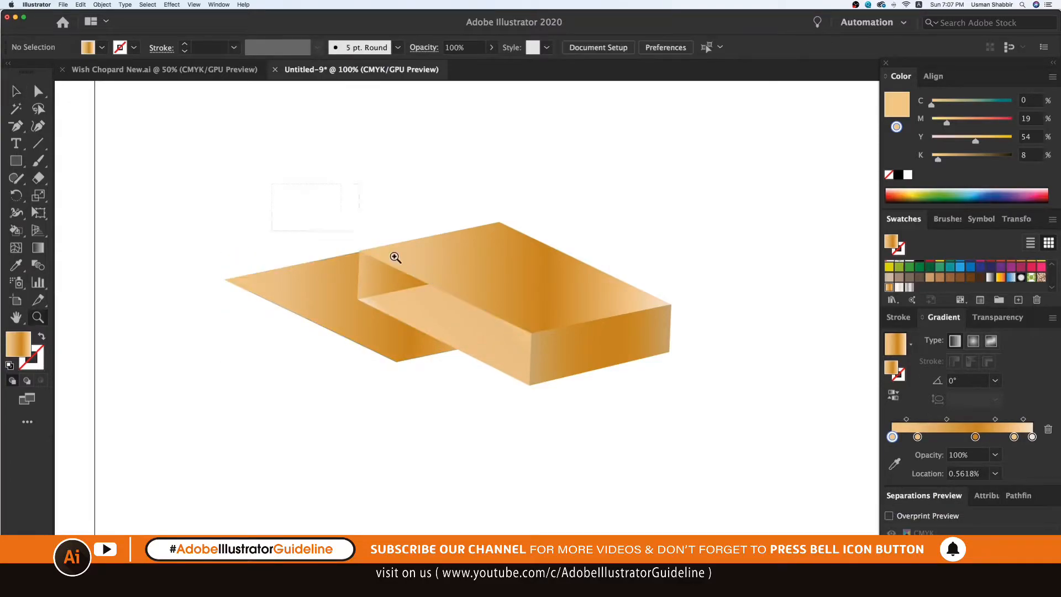
left_click_drag(271, 183, 757, 544)
key("v")
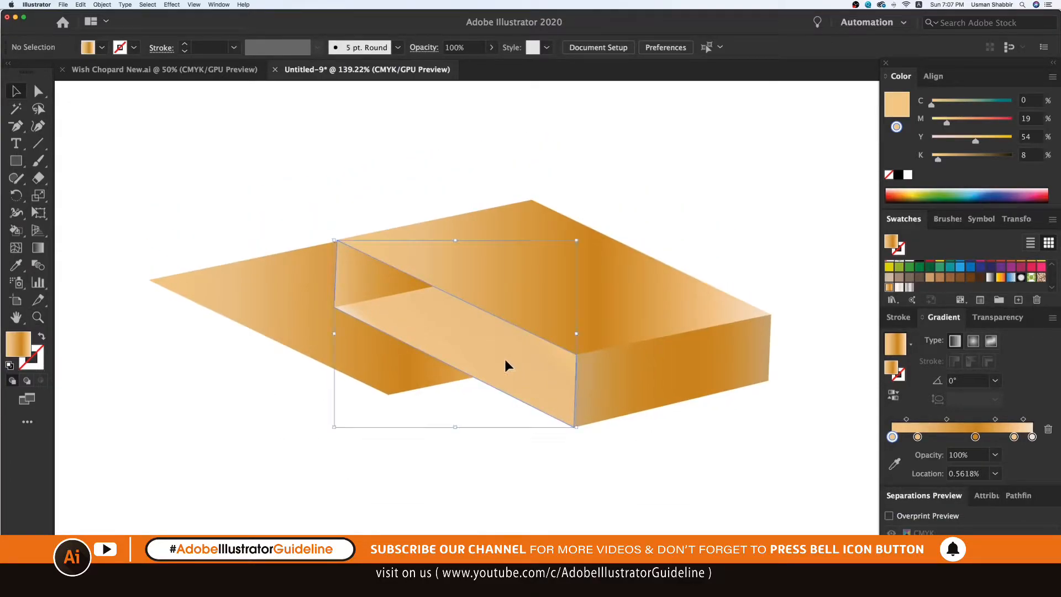
Step: Bring the flap in front of the box's long side face and shift it slightly away from the top face's edge
left_click(505, 361)
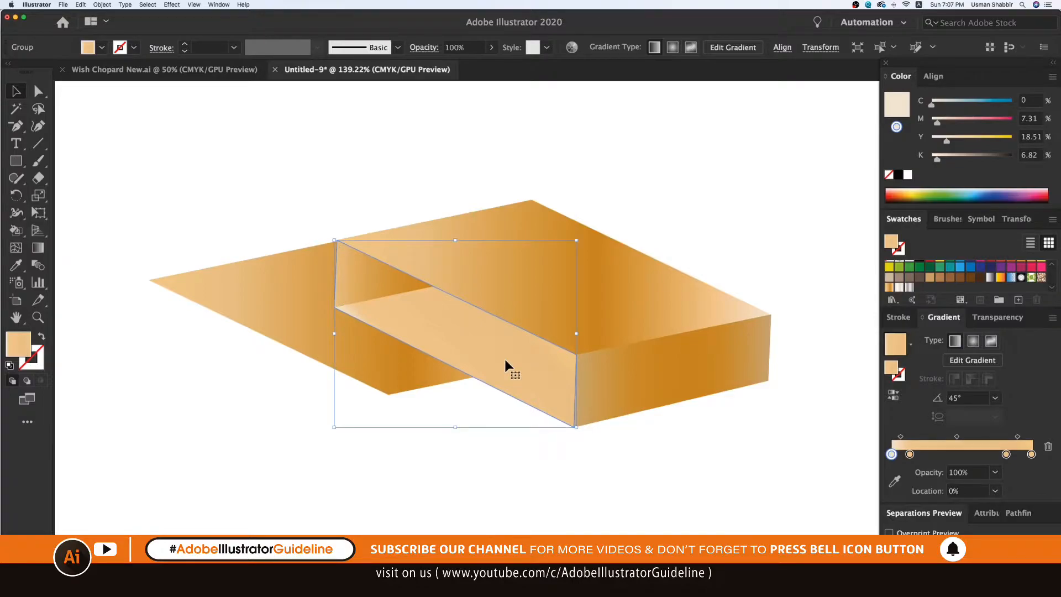
left_click(373, 279, "shift")
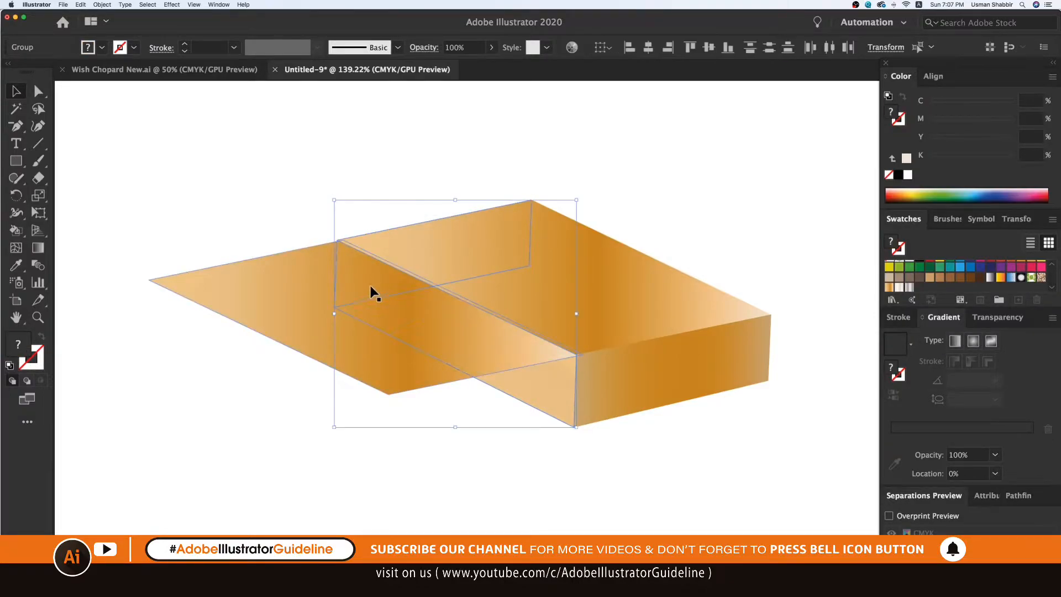
key("super+shift+a")
double_click(480, 346)
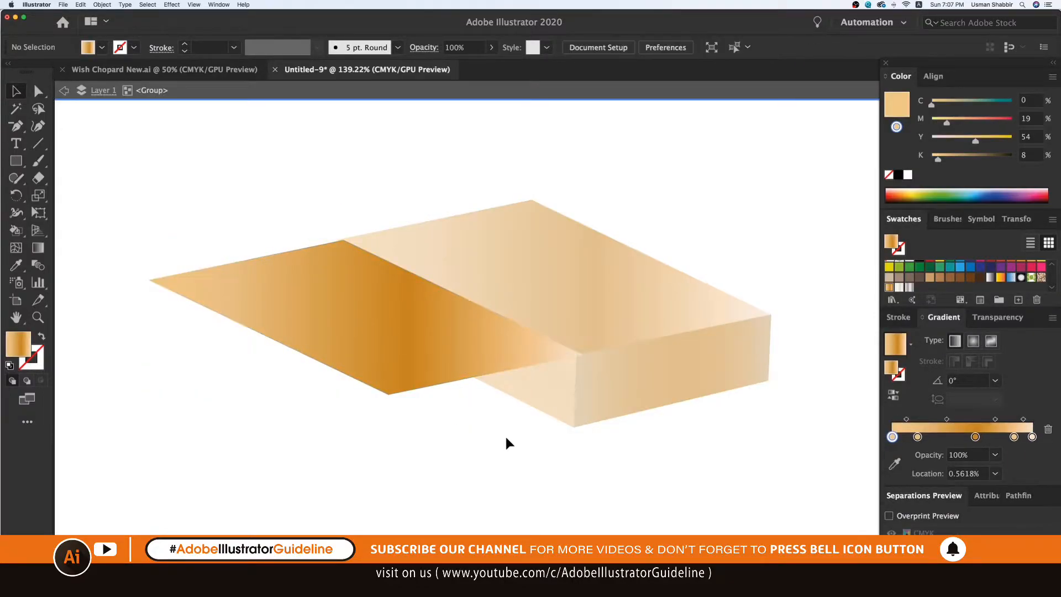
double_click(505, 434)
left_click(504, 395)
left_click(511, 443)
key("a")
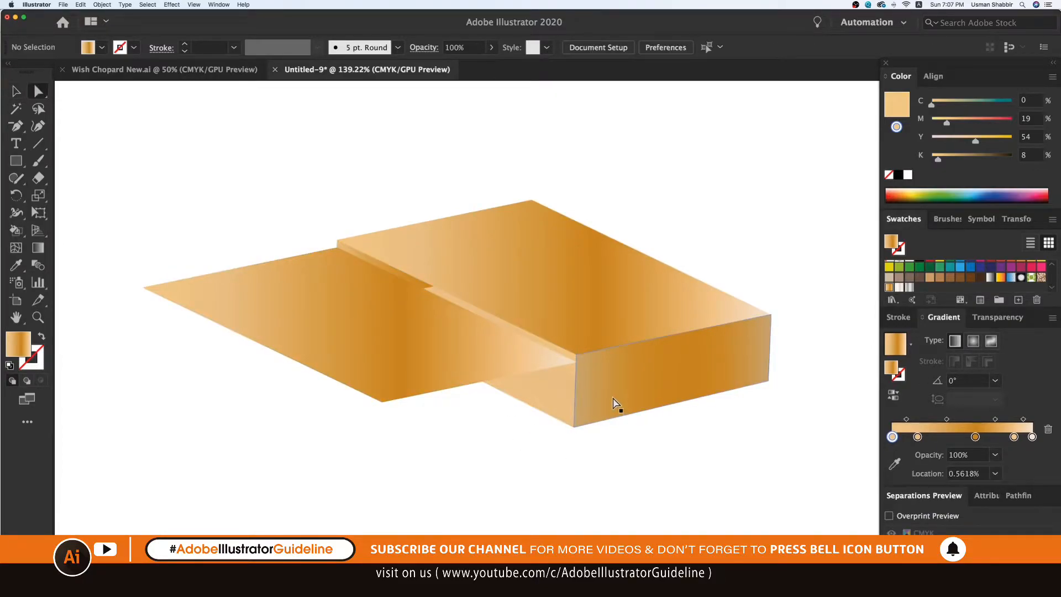
Step: Move the flap's two inner corner anchor points closer to the ends of the box's long top edge
left_click(575, 363)
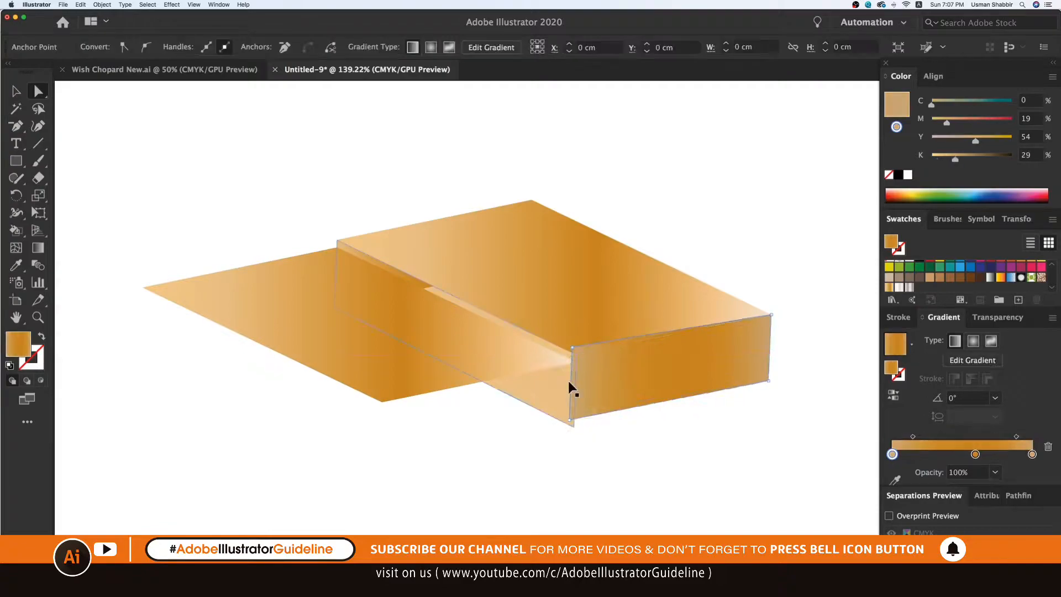
key("super+shift+a")
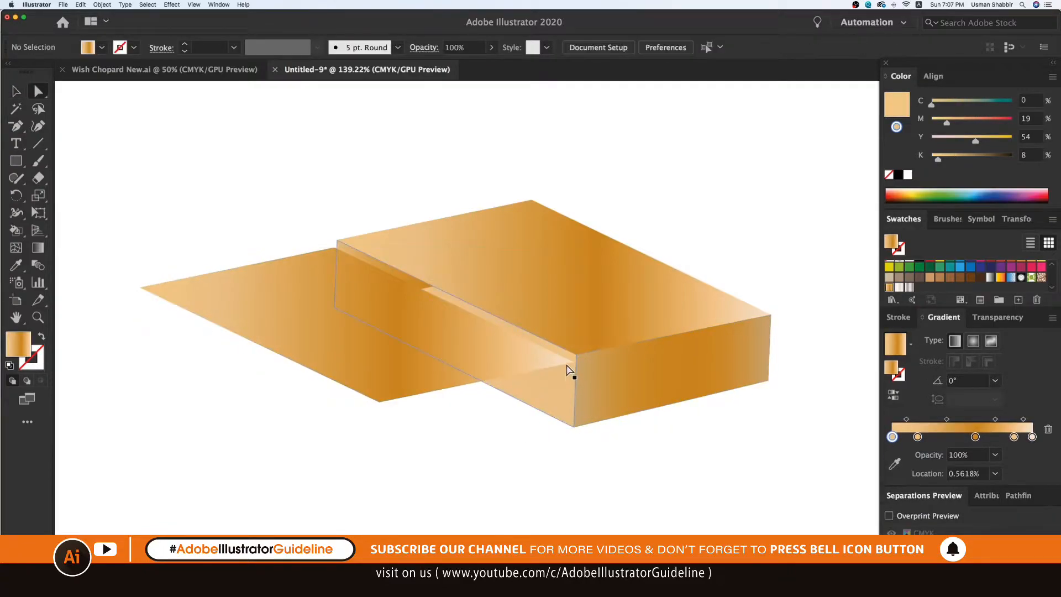
left_click_drag(573, 363, 576, 358)
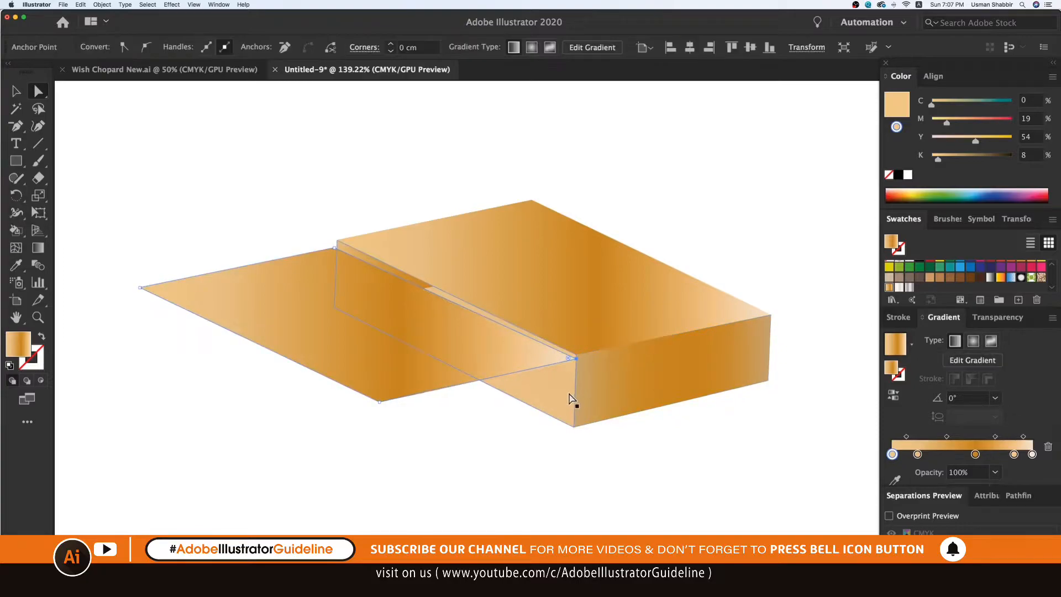
left_click_drag(335, 251, 338, 244)
left_click(230, 223)
key("v")
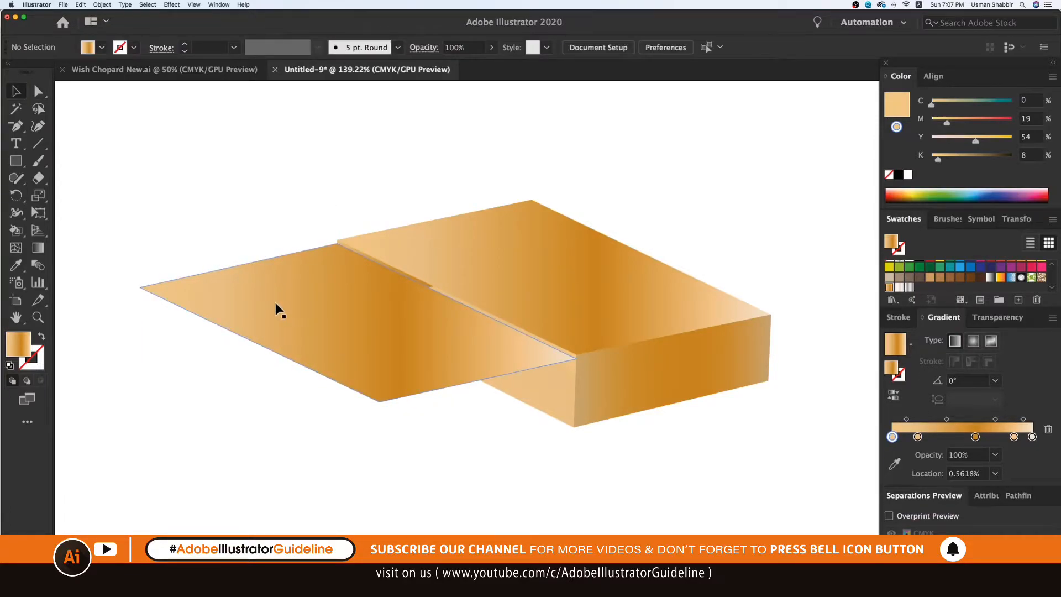
Step: Narrow the flap by pulling its two outer corner anchor points inward toward the box
key("a")
left_click_drag(141, 293, 238, 266)
left_click_drag(379, 405, 469, 388)
key("v")
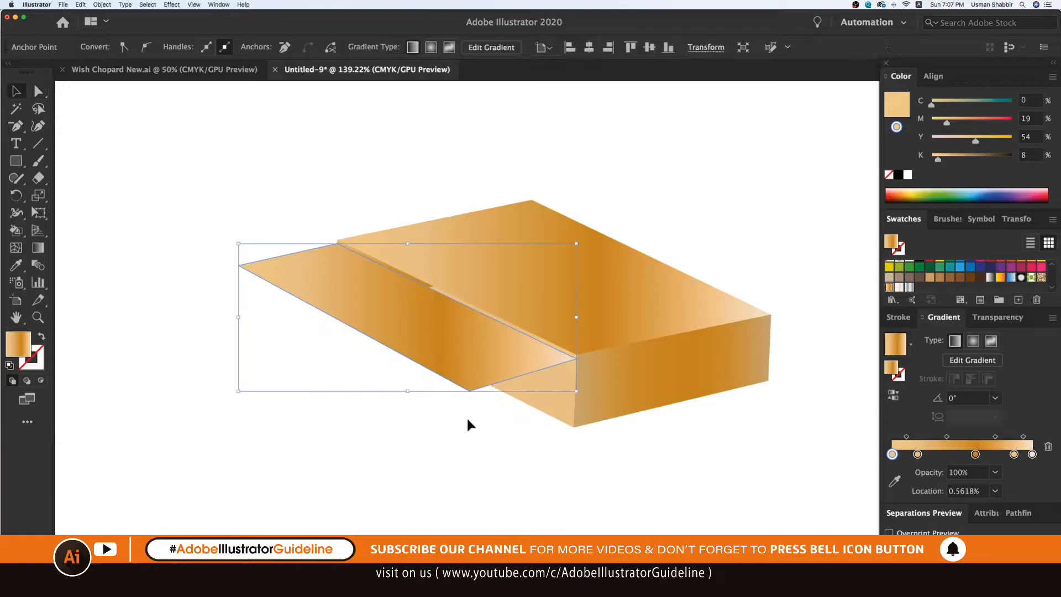
left_click(468, 425)
Step: Duplicate the box's gold end face and place the copy beneath the flap's front edge
left_click_drag(602, 395, 393, 437)
mouse_move(518, 430)
left_mouse_down()
mouse_move(530, 416)
mouse_move(522, 424)
left_mouse_up()
key("z")
left_click_drag(689, 522, 689, 522)
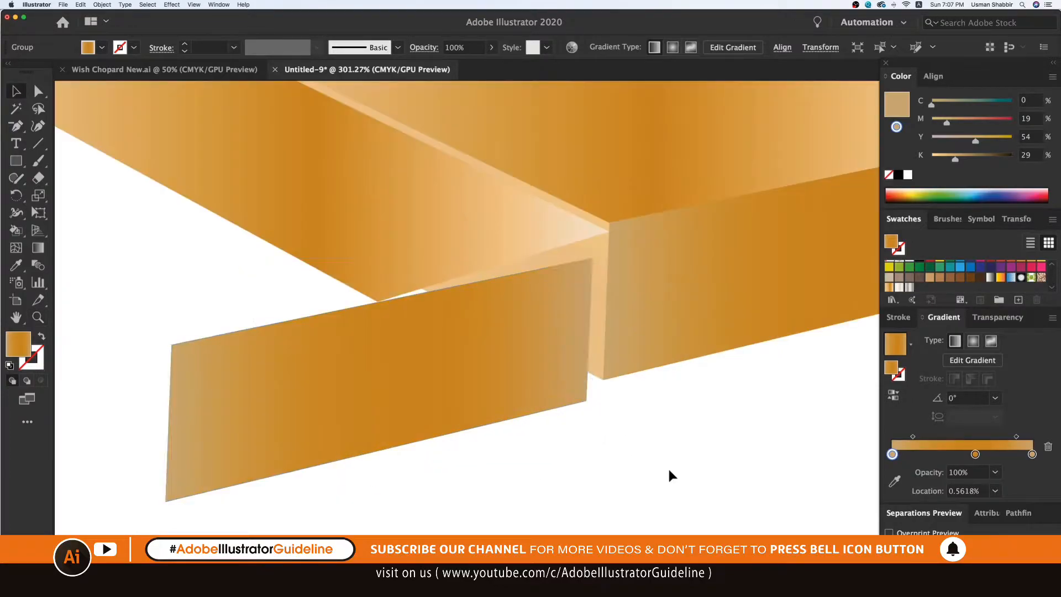
left_click(670, 467, "super")
Step: Move the duplicated end face's inner corner anchor points to meet the flap's front corner and the box's vertical edge
key("a")
left_click_drag(593, 260, 608, 233)
left_click_drag(587, 403, 600, 369)
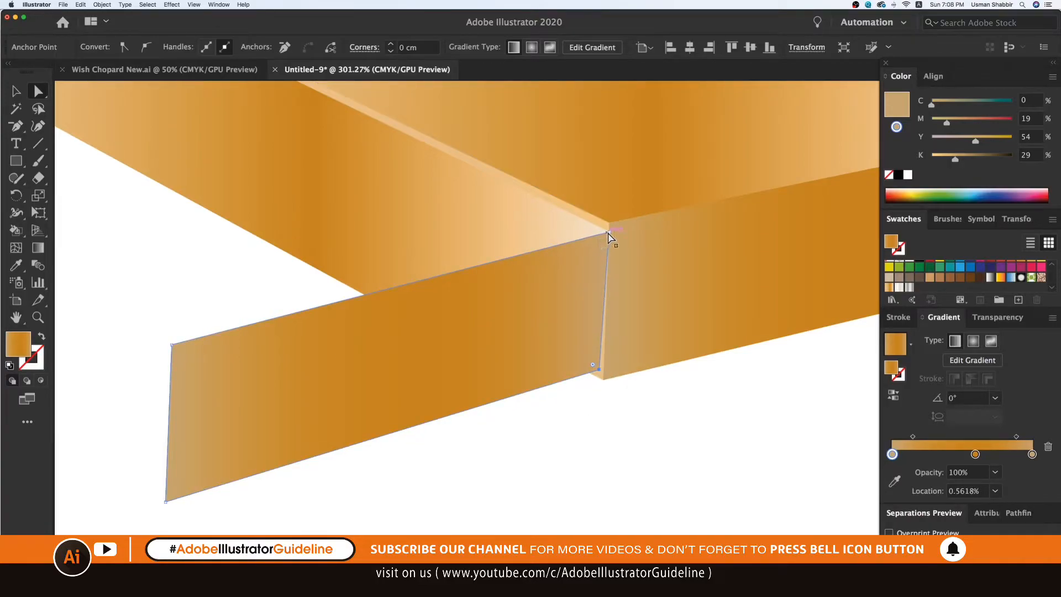
left_click_drag(608, 234, 603, 233)
left_click(280, 509)
key("super+1")
Step: Adjust the anchor points at the joint between the flap, the duplicated end face and the box's front corner
key("z")
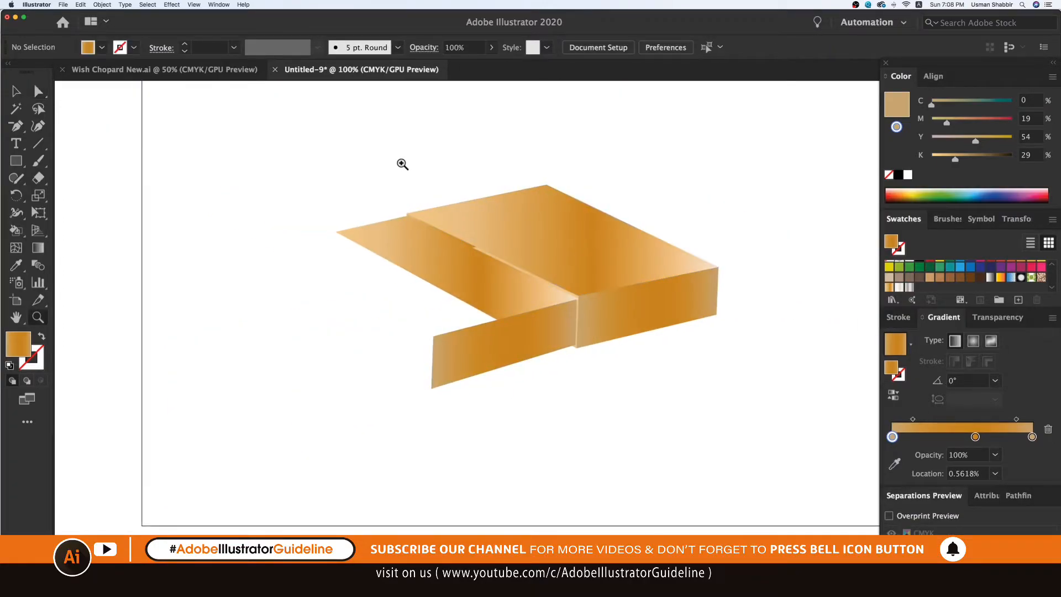
scroll(604, 336, "up", 2)
key("v")
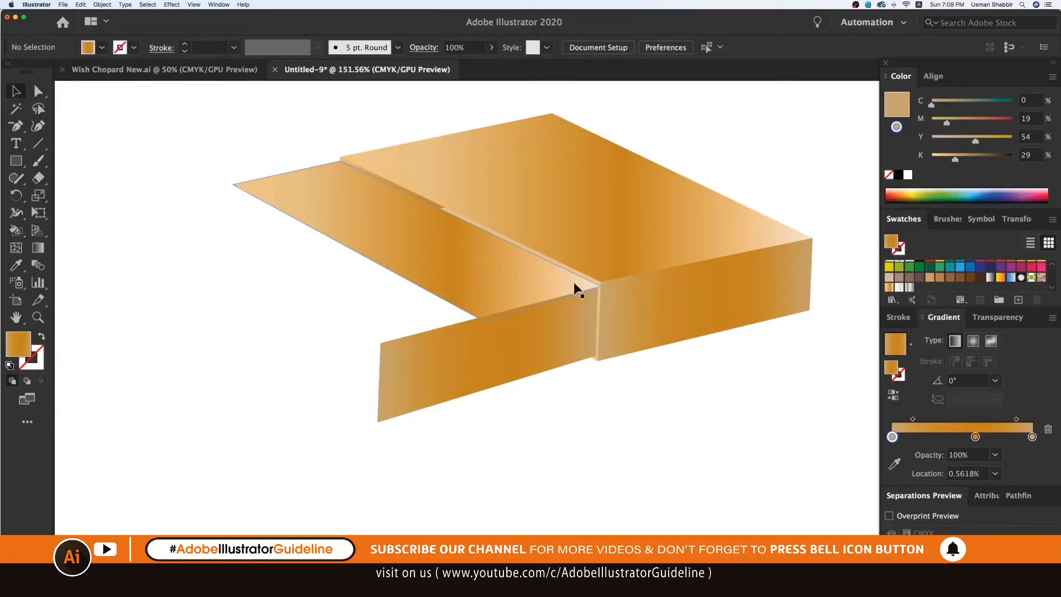
key("a")
mouse_move(602, 285)
left_mouse_down()
mouse_move(531, 296)
mouse_move(597, 287)
left_mouse_up()
key("v")
left_click(553, 275)
left_click(587, 436)
key("a")
left_click(600, 390)
Step: Move the flap's inner back corner anchor point onto the back corner of the box's top face
left_click_drag(201, 131, 812, 499)
left_click_drag(703, 381, 693, 432)
left_click(326, 252)
key("a")
left_click_drag(297, 173, 314, 173)
left_click(637, 494)
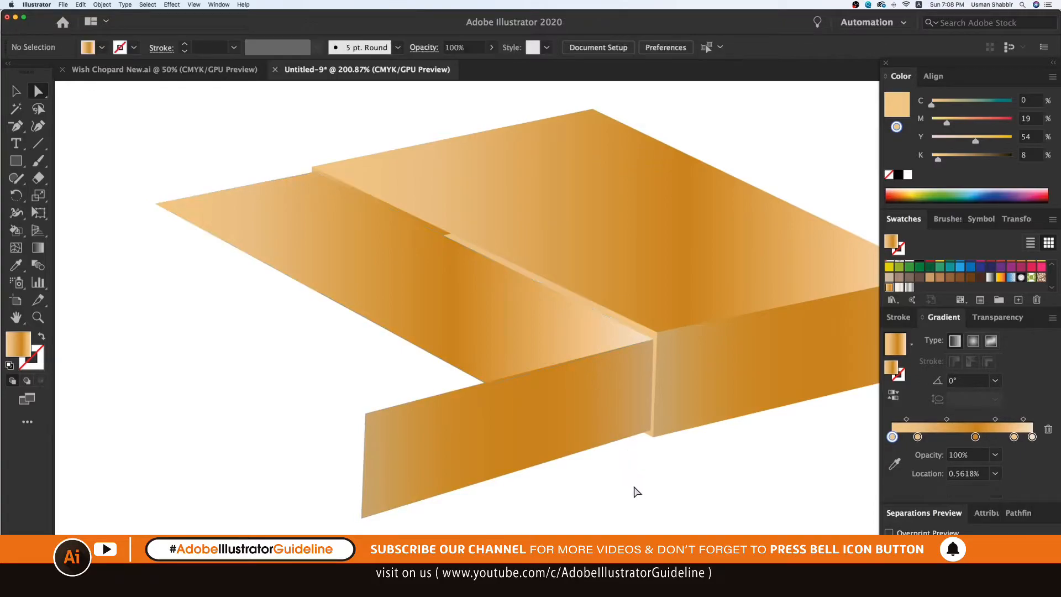
Step: Nudge the flap slightly upward so its inner edge sits closer to the box's long top edge
left_click_drag(649, 337, 652, 336)
left_click(632, 344)
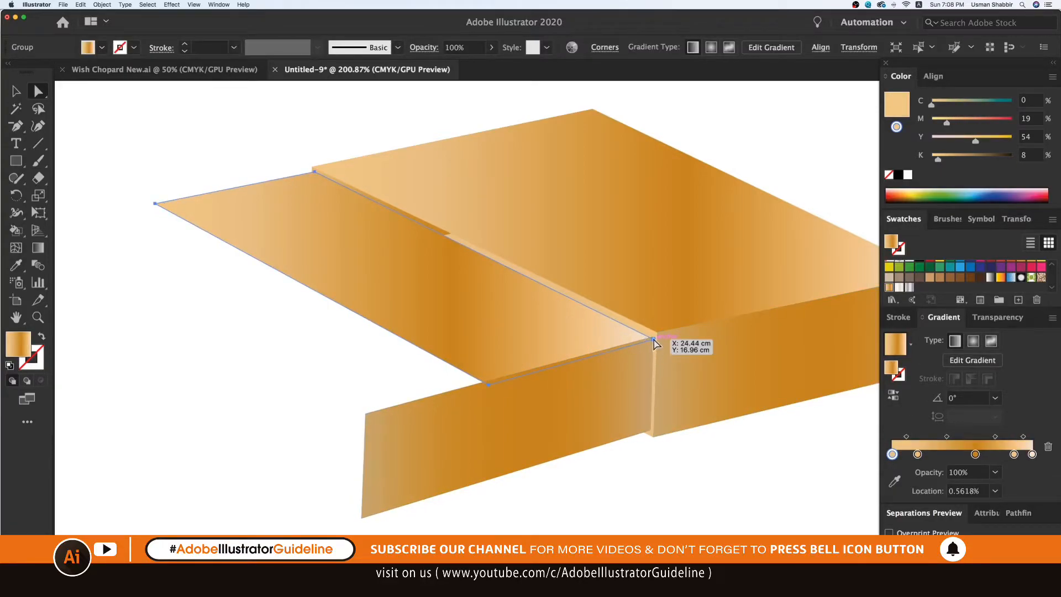
key("v")
left_click(665, 486)
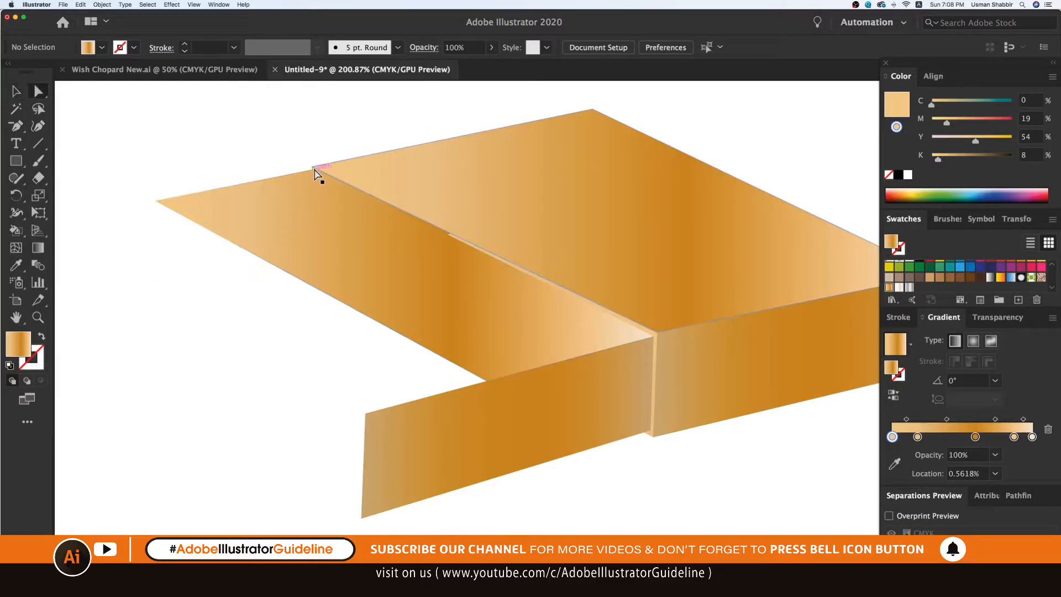
left_click_drag(315, 169, 316, 173)
key("v")
double_click(290, 184)
key("a")
key("v")
key("Escape")
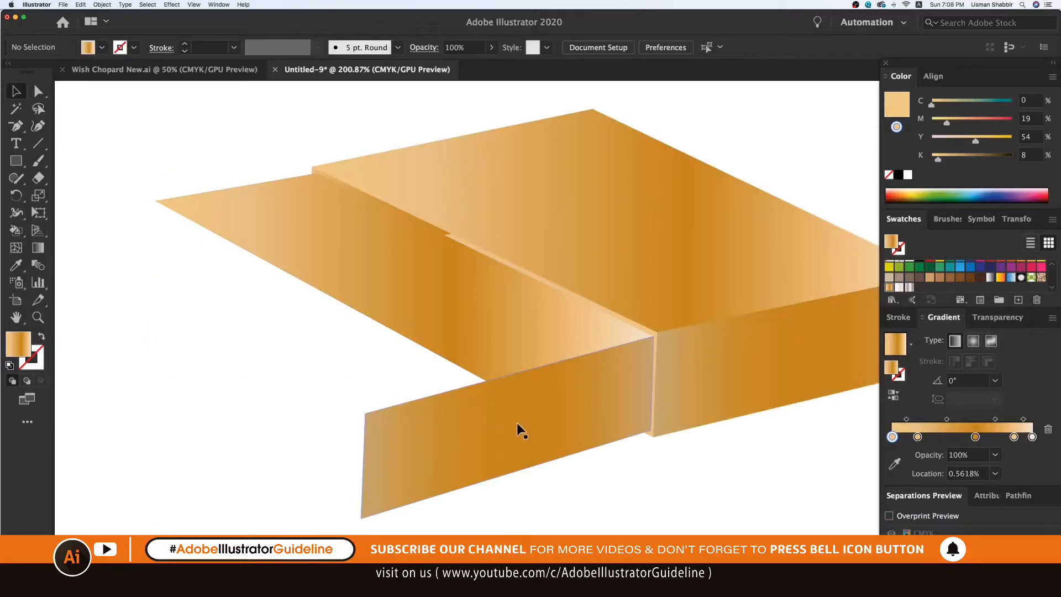
Step: Shorten the duplicated end face by moving its two outer corner anchor points in line with the flap's outer front corner
left_click_drag(401, 529, 500, 497)
left_click_drag(506, 396, 490, 387)
key("v")
left_click(409, 424)
key("super+minus")
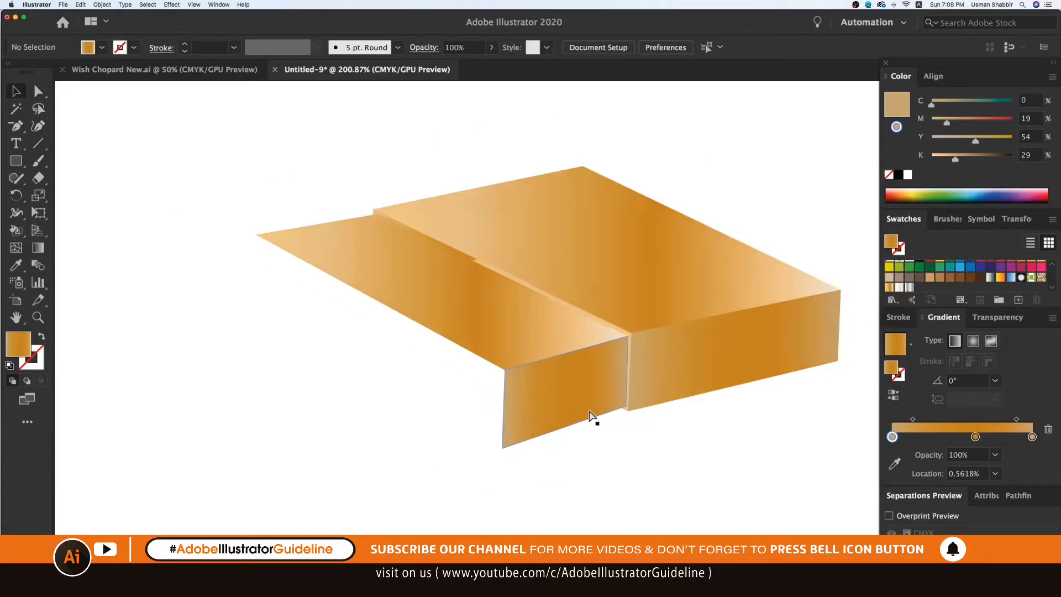
scroll(630, 311, "right", 2)
Step: Fill the duplicated end face with the dark blue Gems and Jewels gradient and convert its colours to grayscale
left_click(557, 387)
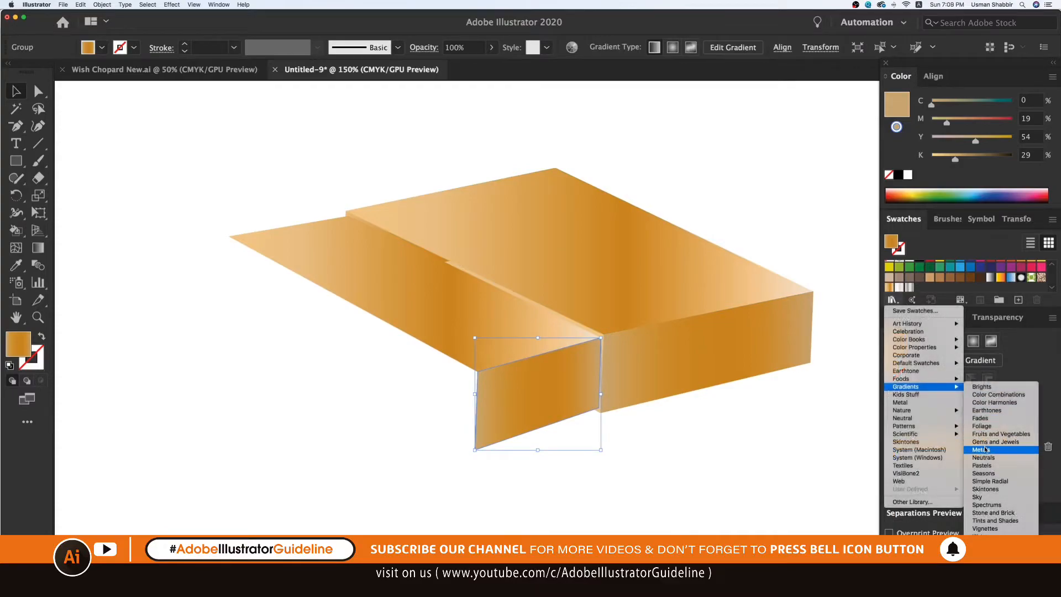
left_click(986, 450)
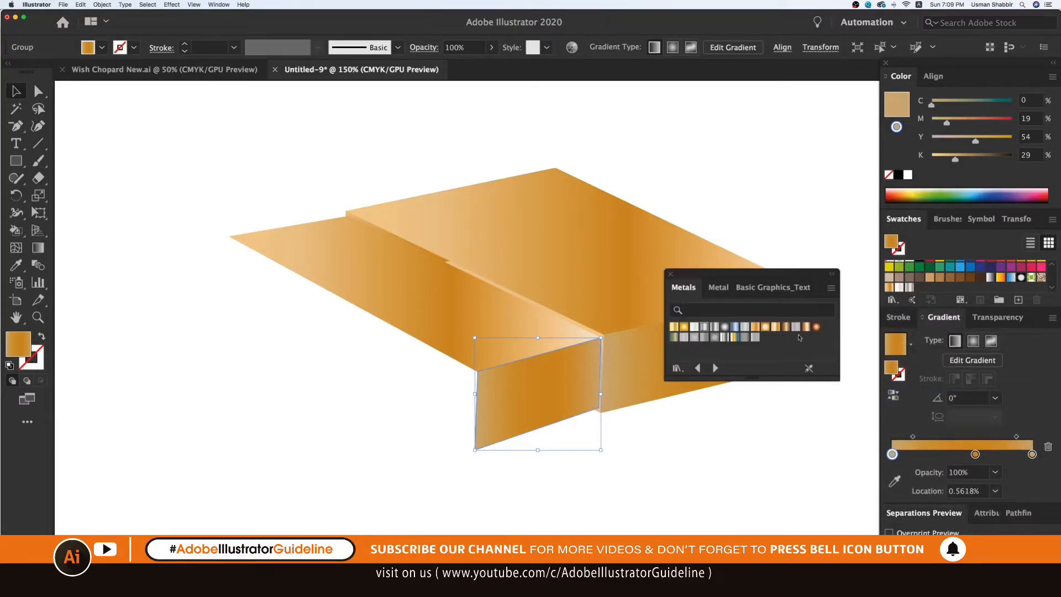
left_click(696, 368)
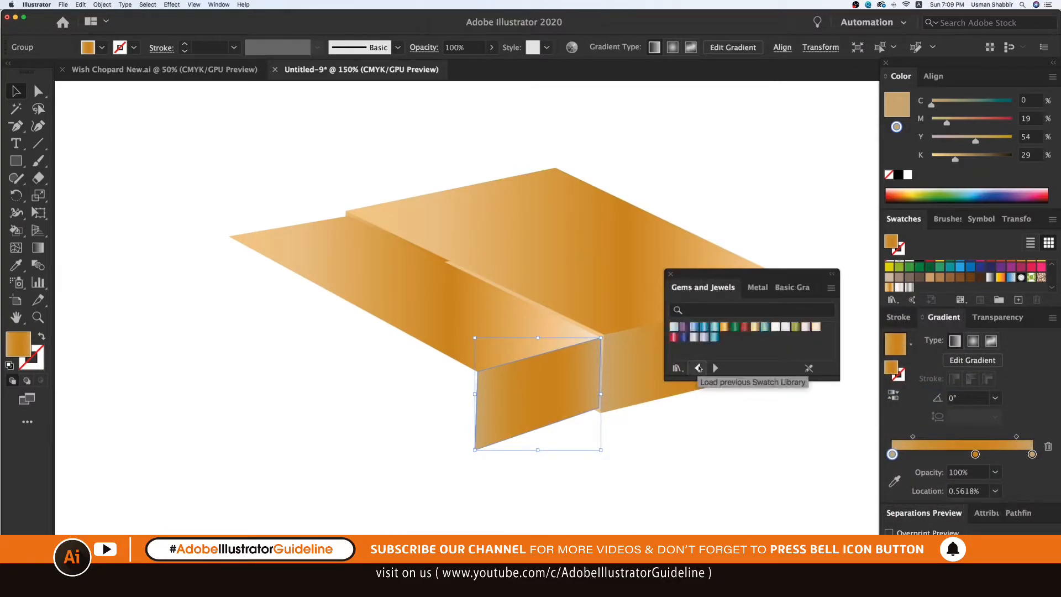
left_click(684, 337)
left_click(81, 5)
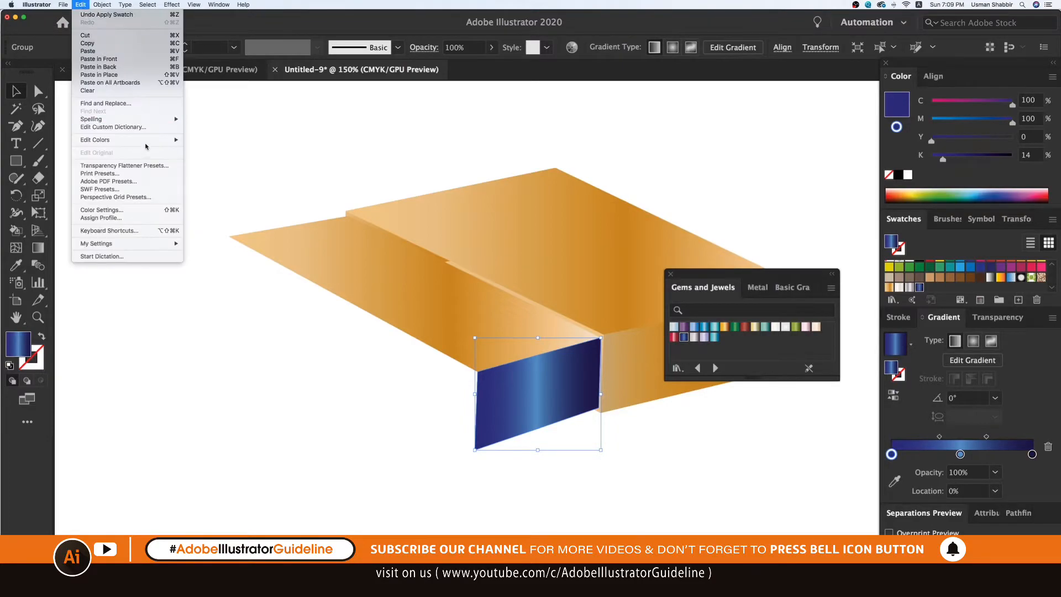
mouse_move(144, 140)
left_click(259, 201)
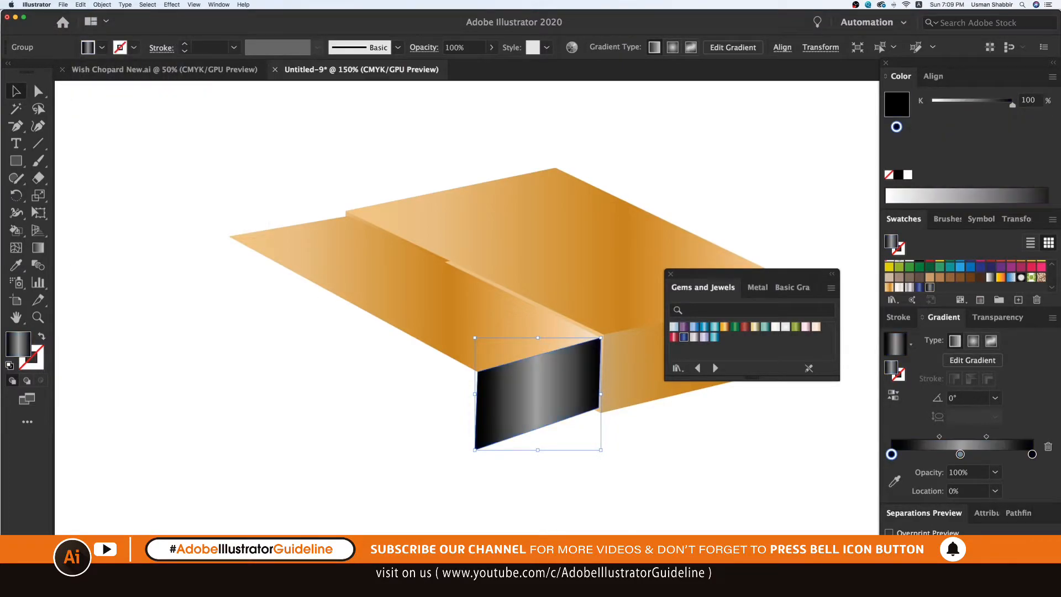
Step: Move the end face gradient's gray stop to 3.3133%, set it to 78% black, and close the gradient library
left_click(730, 489)
left_click(580, 367)
left_click_drag(891, 454, 894, 480)
left_click_drag(960, 455, 896, 454)
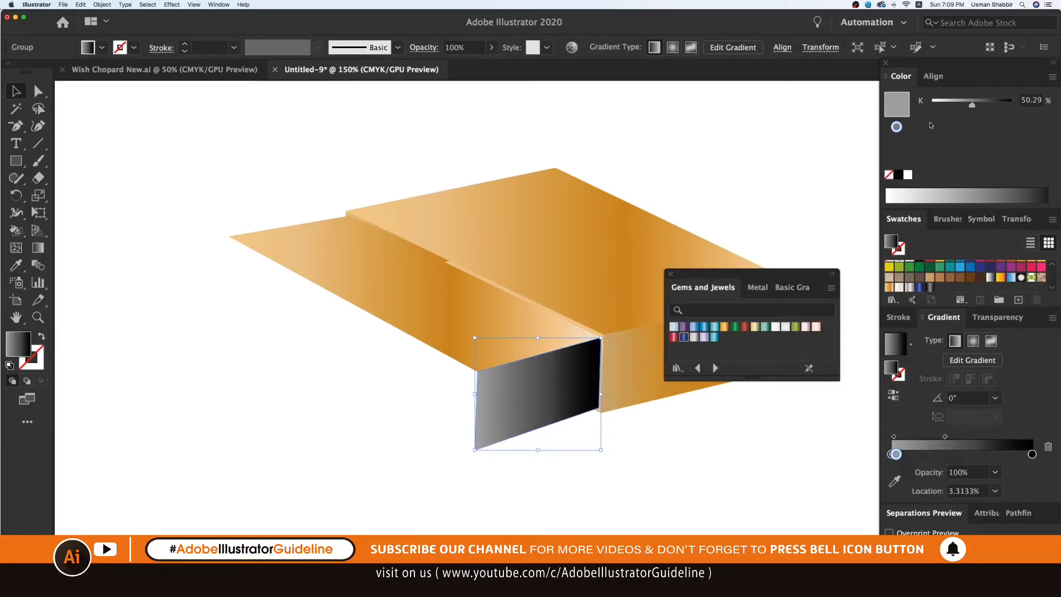
left_click_drag(981, 107, 995, 105)
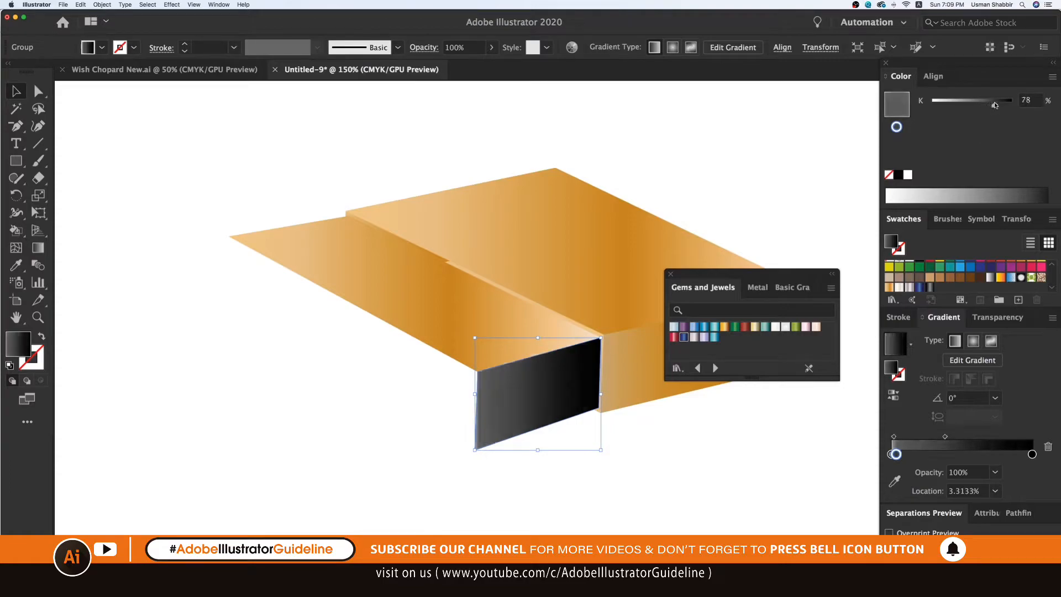
left_click(794, 185)
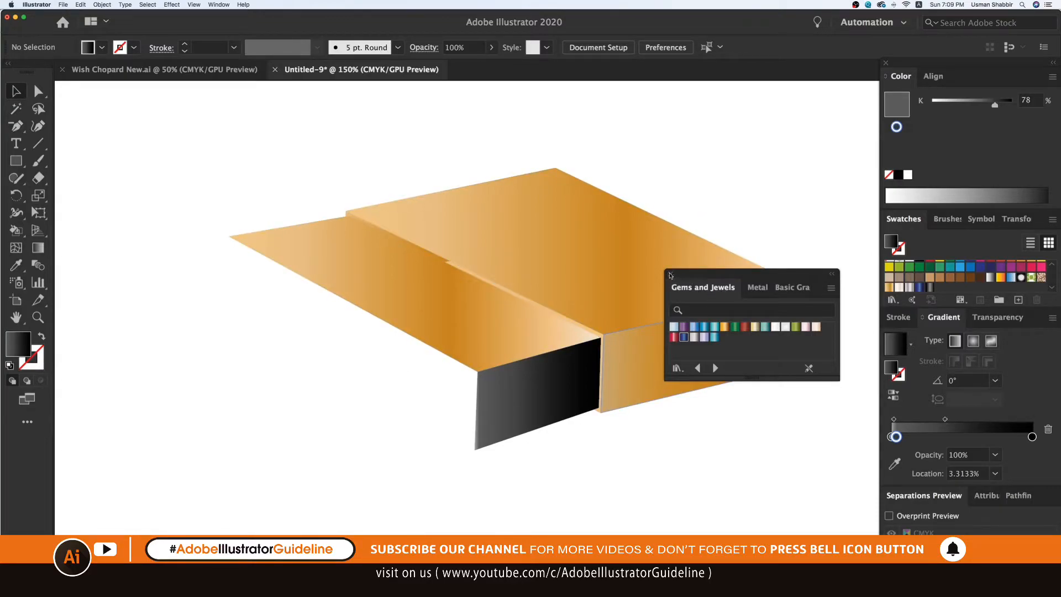
left_click(671, 274)
Step: Duplicate the flap and snap the copy's front corner anchor points onto the outer edge of the black end face
left_click_drag(337, 263, 199, 324)
key("a")
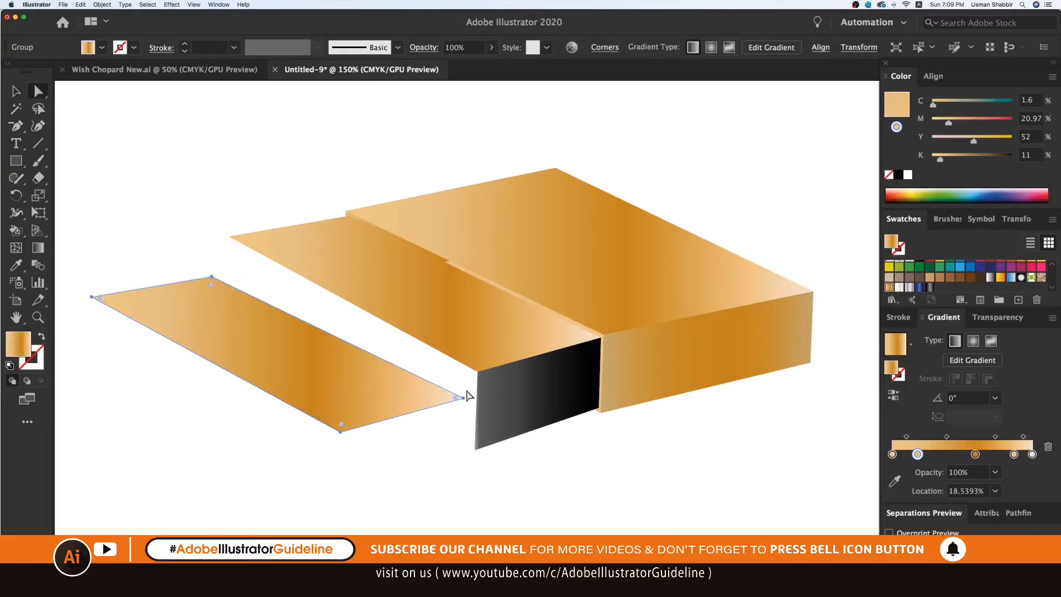
left_click(454, 432)
left_click_drag(464, 402, 470, 372)
left_click_drag(342, 435, 476, 451)
Step: Move the copy's back corner anchor points to the flap's outer back corner and straight below it, forming a long side face
left_click(214, 261)
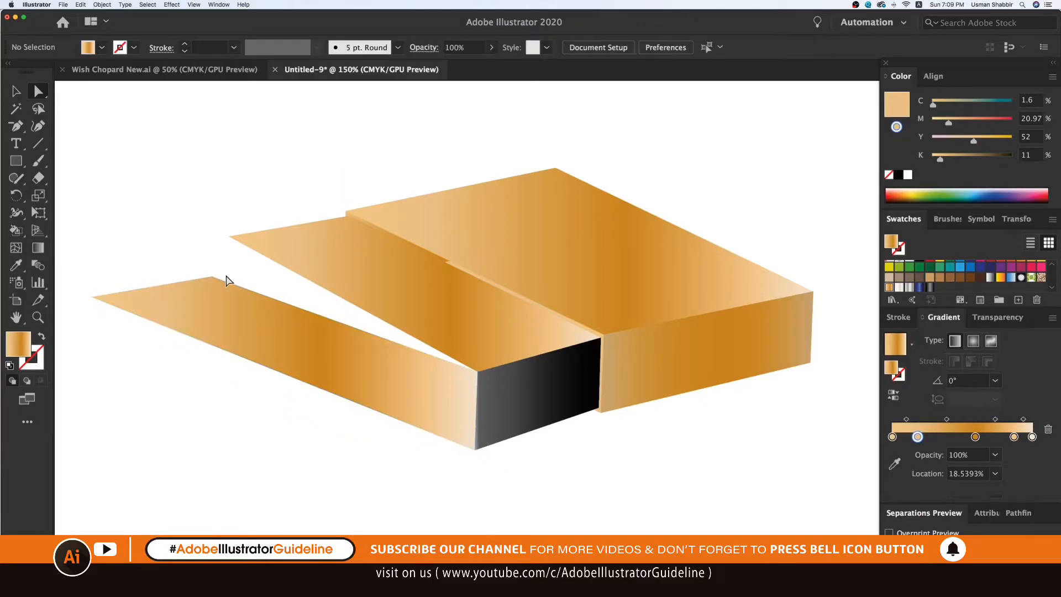
left_click_drag(213, 277, 230, 236)
left_click(155, 248)
left_click_drag(94, 297, 95, 302)
left_click_drag(207, 320, 229, 301)
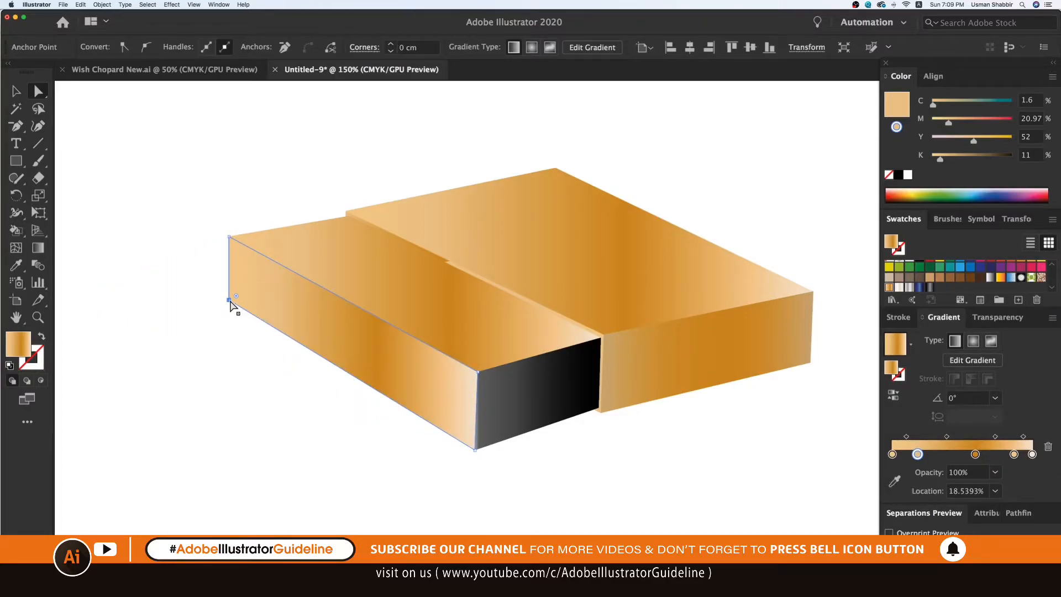
key("v")
left_click(360, 420)
Step: Copy the black end face's gradient onto the new long side face with the Eyedropper
left_click(431, 410)
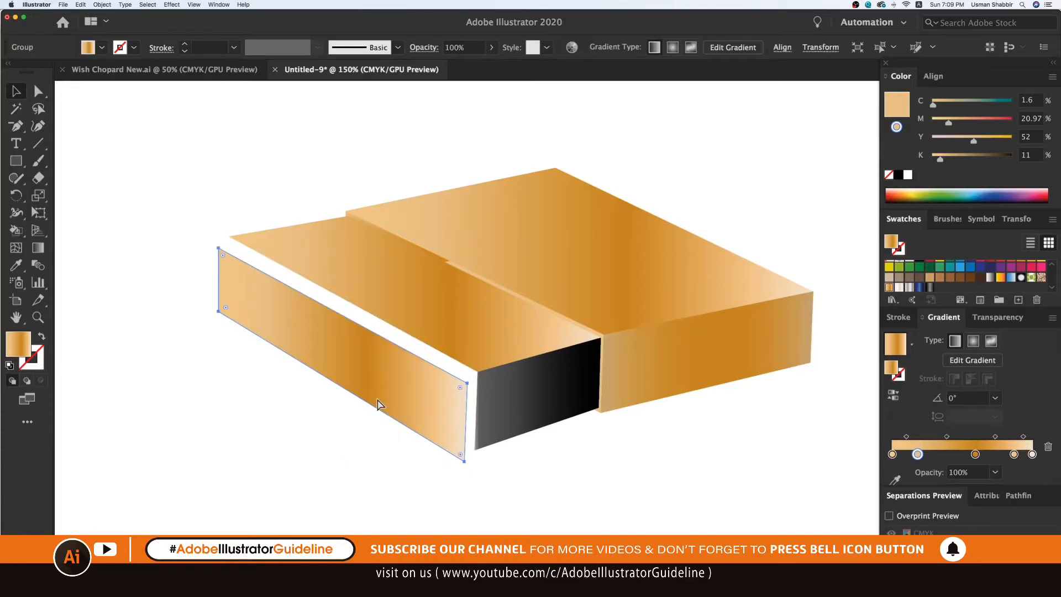
key("i")
left_click(501, 410)
key("v")
left_click(522, 491)
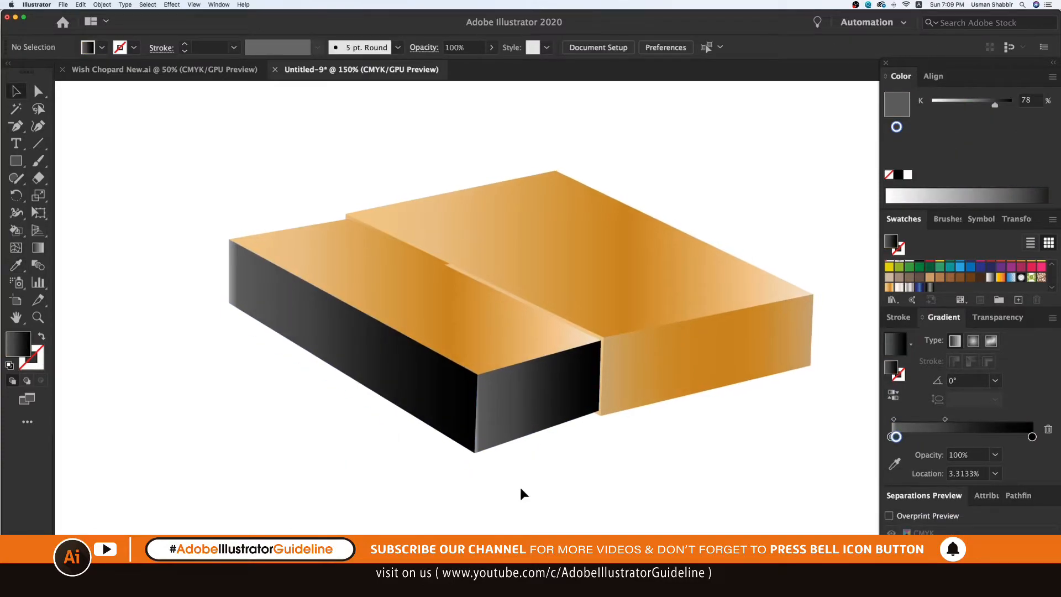
Step: Send the gold flap behind the gold box's faces
left_click(309, 258)
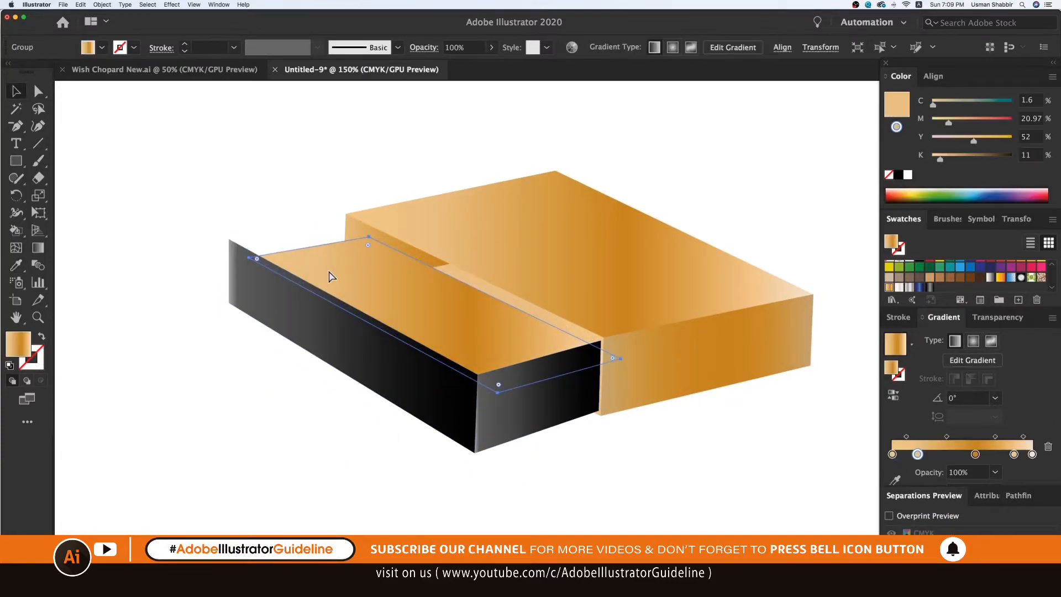
key("super+shift+bracketright")
left_click(315, 168)
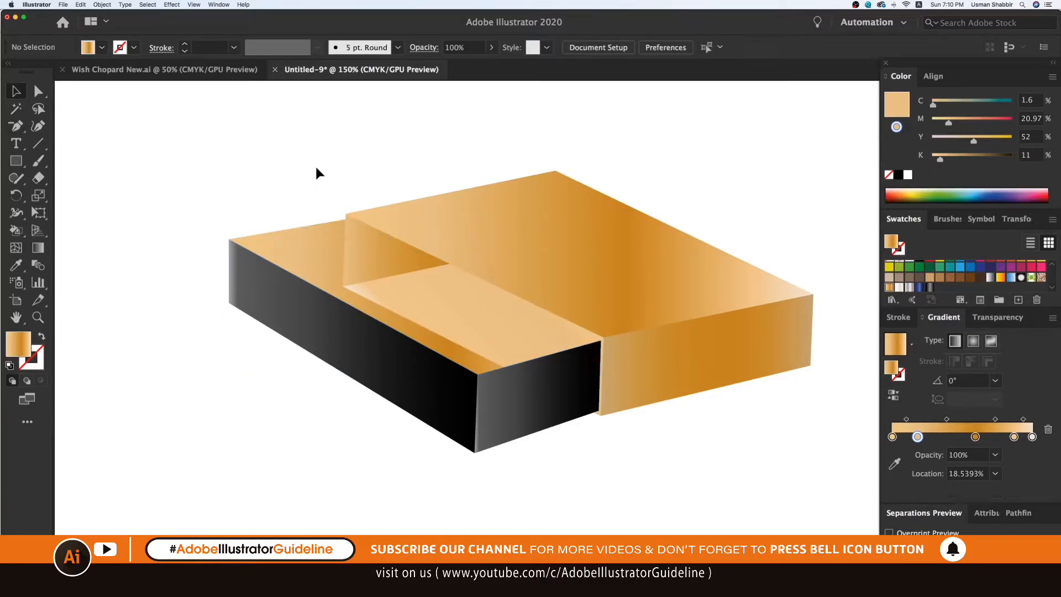
scroll(317, 218, "up", 1)
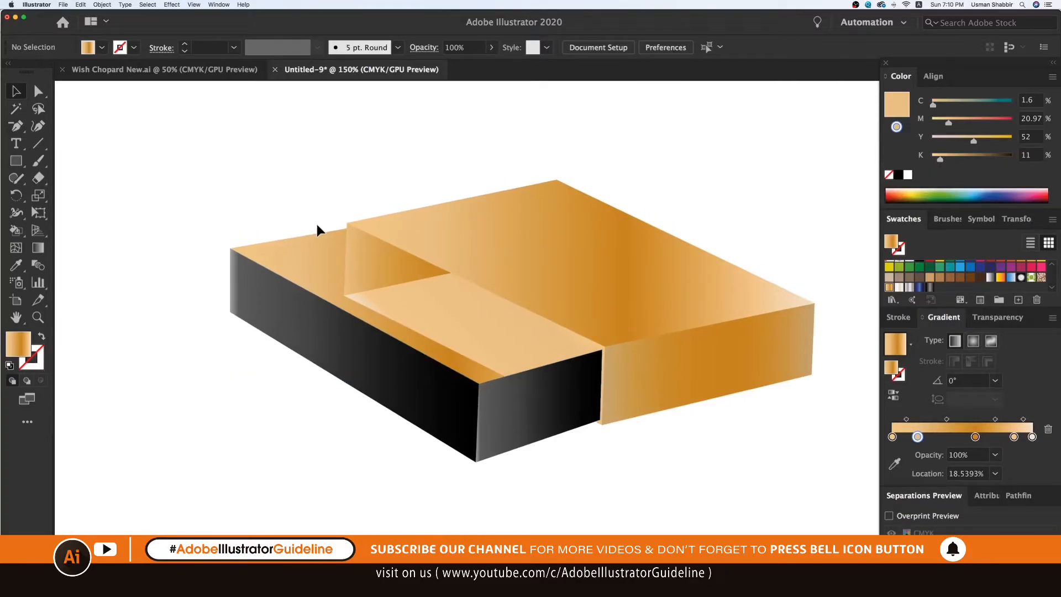
Step: Copy the black gradient onto the flap with the Eyedropper and reverse the gradient's direction
left_click(297, 246)
key("i")
left_click(323, 354)
left_click(338, 399)
left_click(335, 274)
left_click(814, 402)
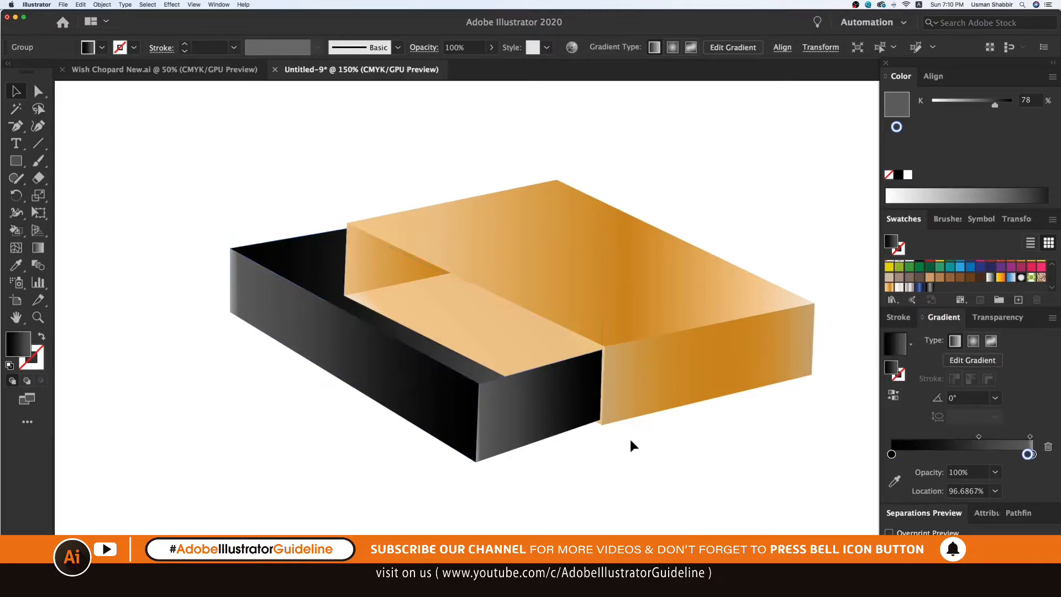
Step: Duplicate the black end face to the outer back corner of the black tray
left_click_drag(604, 428, 603, 435)
left_click_drag(500, 399, 235, 258)
left_click(199, 258)
Step: Move the copy's anchor points to the tray's outer back corner and over to the gold sleeve, forming the tray's back face
key("a")
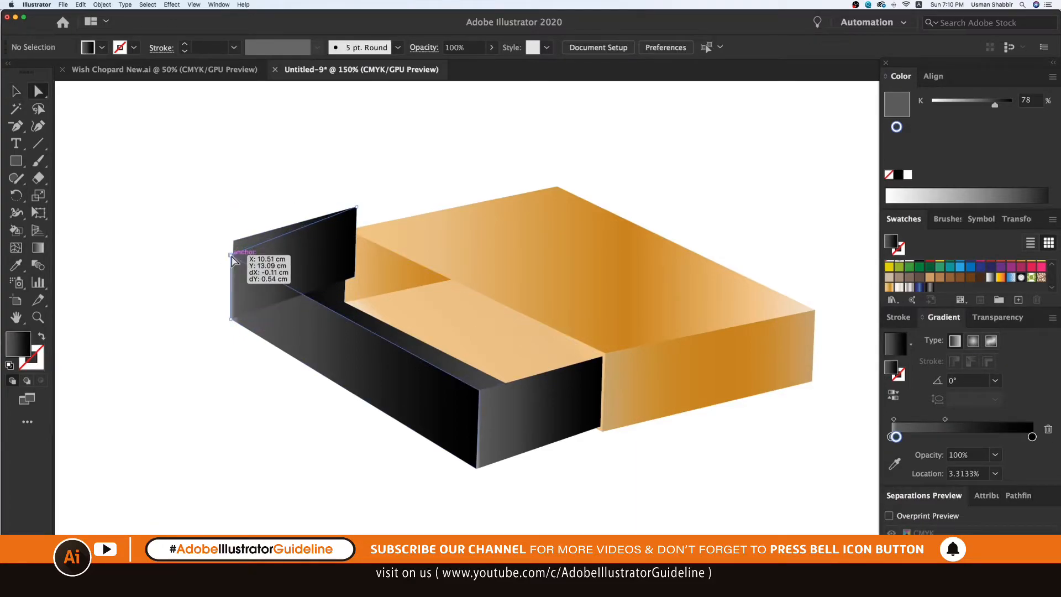
left_click(314, 229)
left_click_drag(357, 211, 375, 227)
left_click_drag(355, 277, 465, 278)
Step: Send the new black back face behind all other faces
key("z")
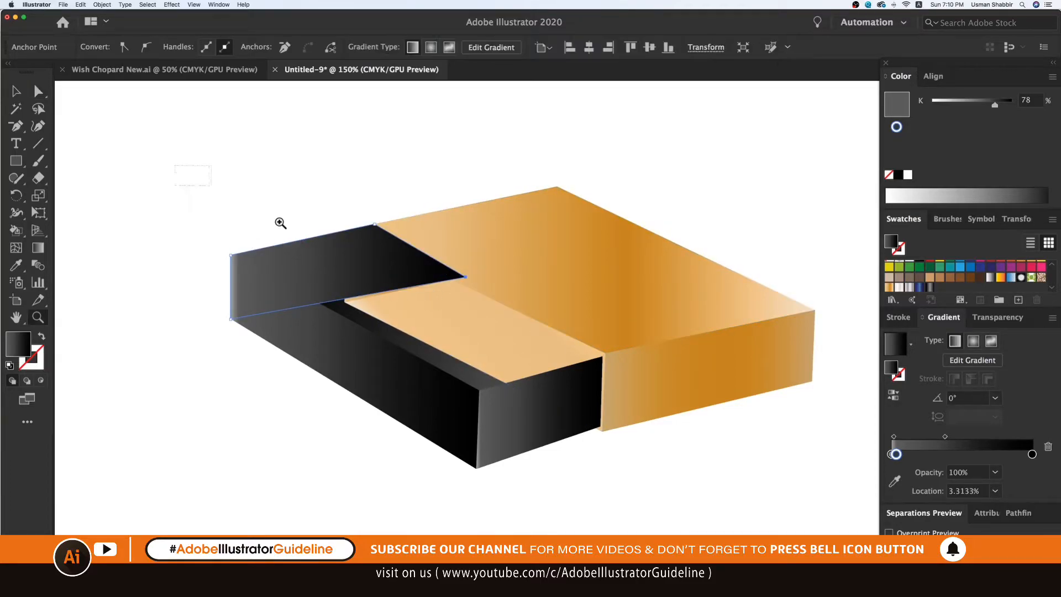
left_click_drag(386, 365, 412, 365)
key("v")
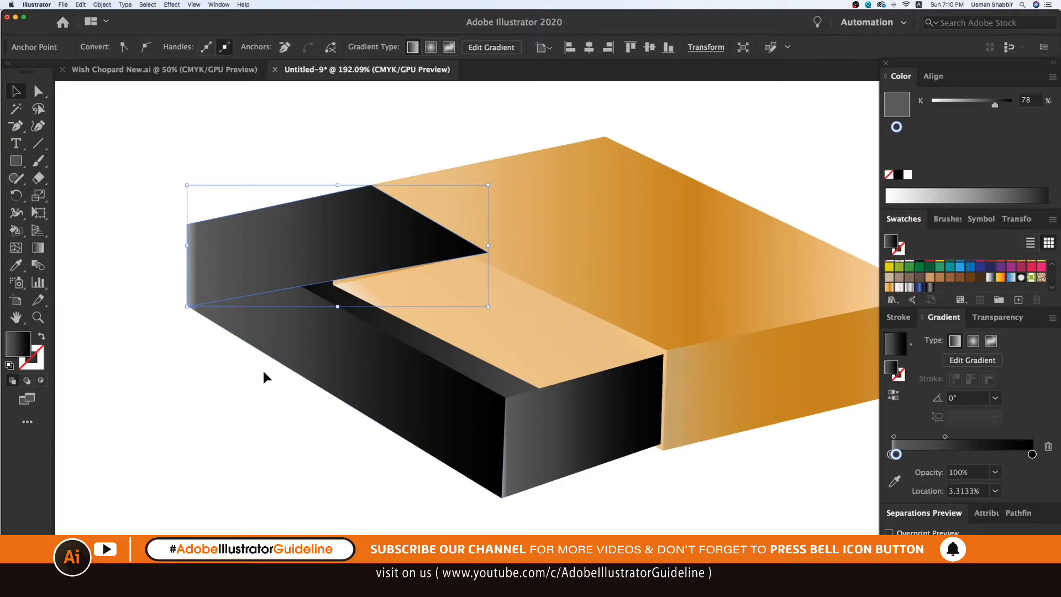
left_click(213, 364)
left_click(210, 241)
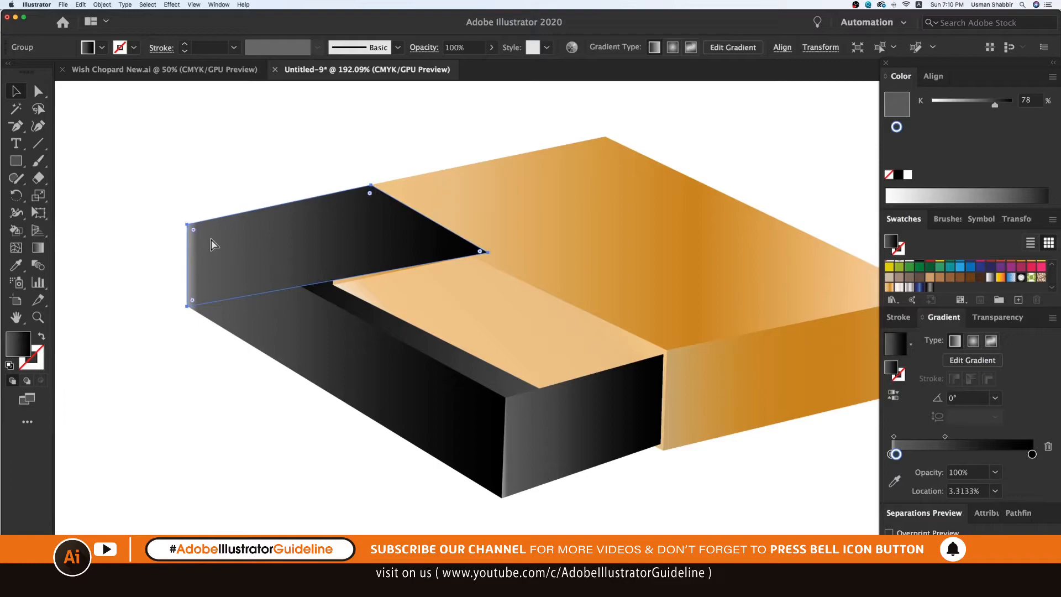
key("super+shift+[")
left_click(287, 174)
Step: Send the gold sleeve's back face, the light gold face at its open end and the black tray panel to the back, in that order
left_click(397, 253)
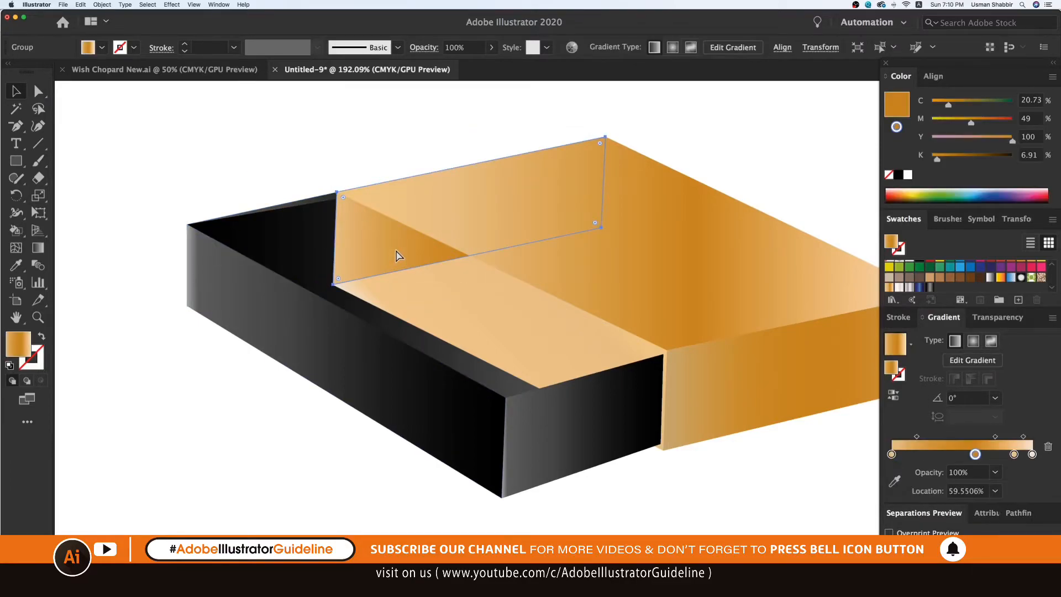
key("super+shift+[")
left_click(313, 128)
left_click(371, 242)
key("super+shift+[")
left_click(333, 142)
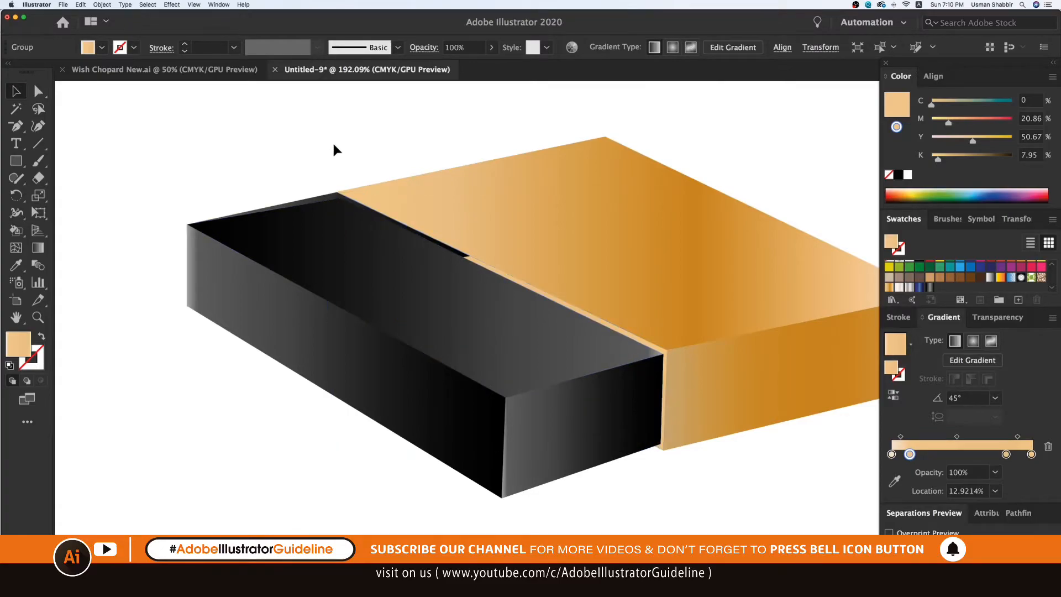
left_click(466, 268)
key("super+shift+[")
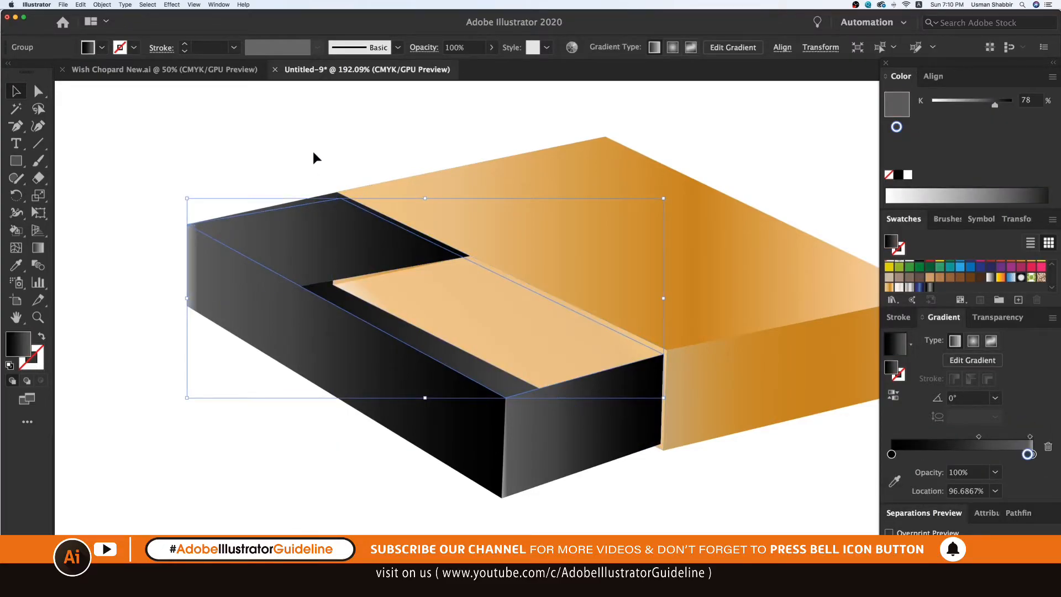
left_click(313, 158)
Step: Isolate the black back face and move its lower outer corner anchor slightly inward so it sits behind the long side face
double_click(331, 280)
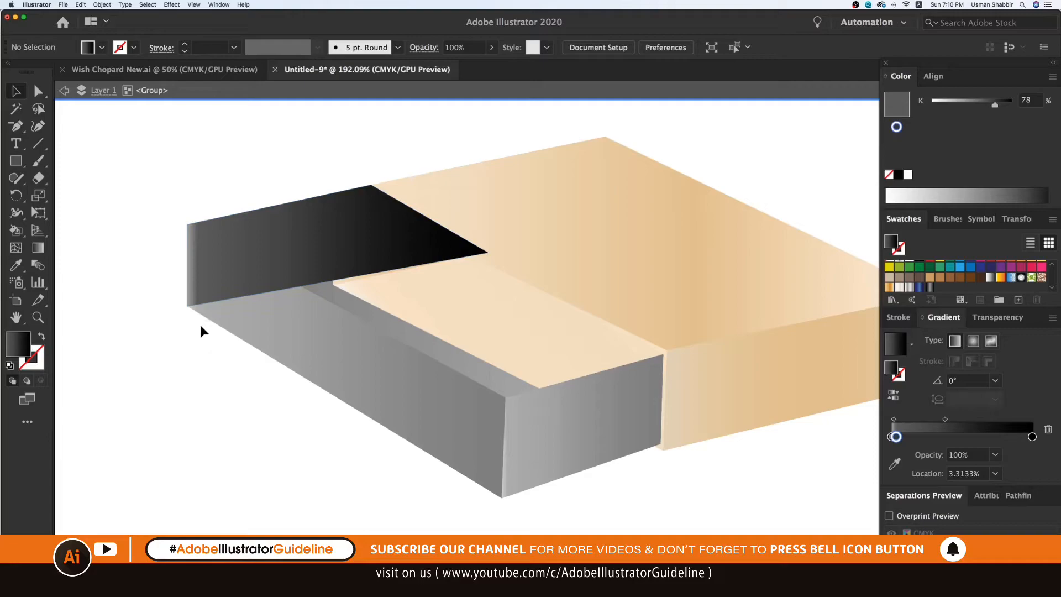
left_click_drag(188, 308, 197, 311)
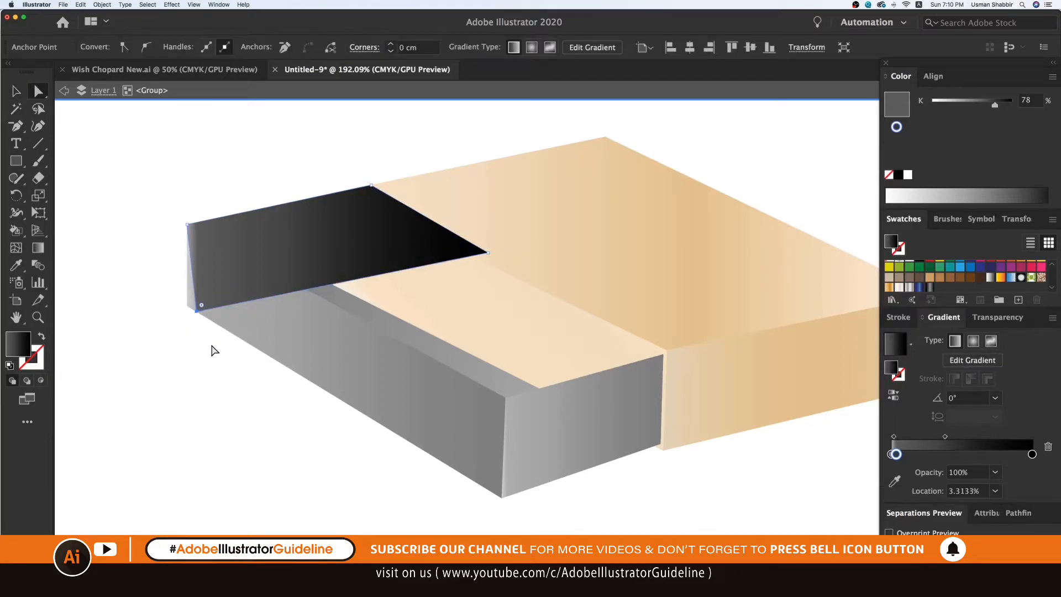
double_click(212, 350)
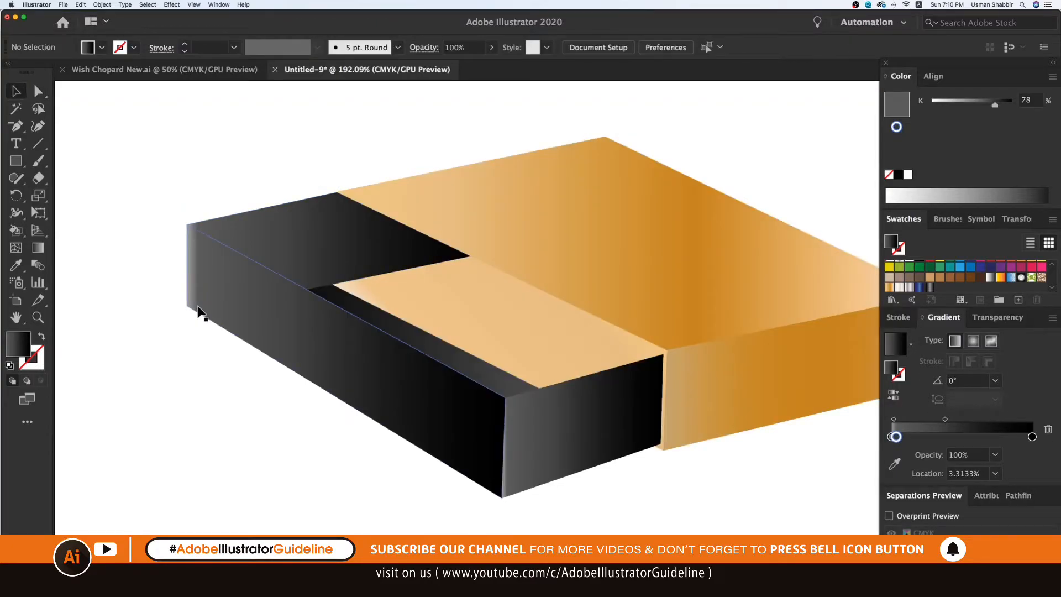
Step: Reverse the gradients of the tray's long side face and its front end face
left_click(301, 344)
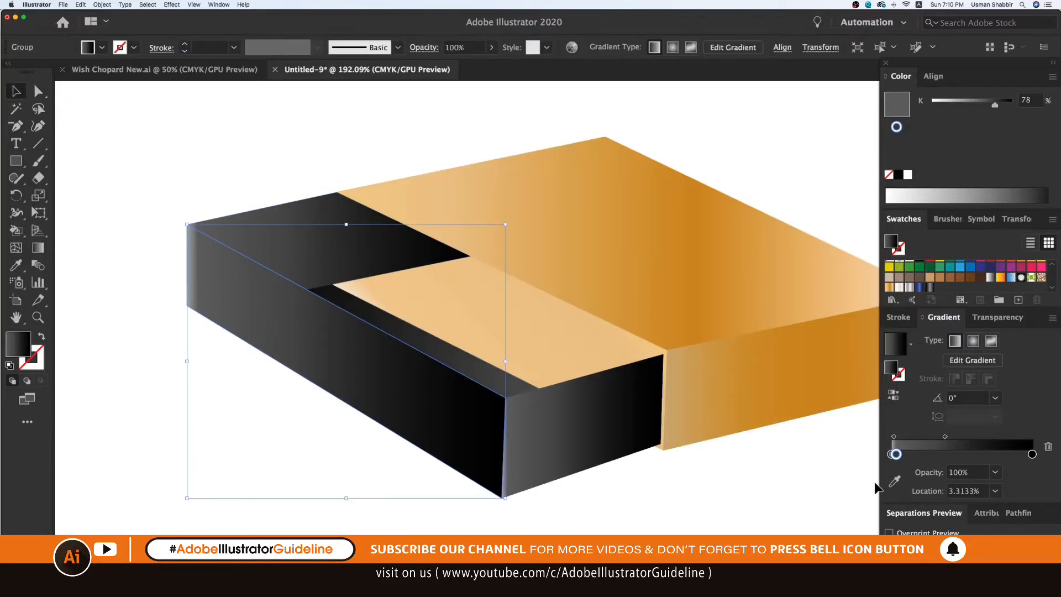
left_click(892, 398)
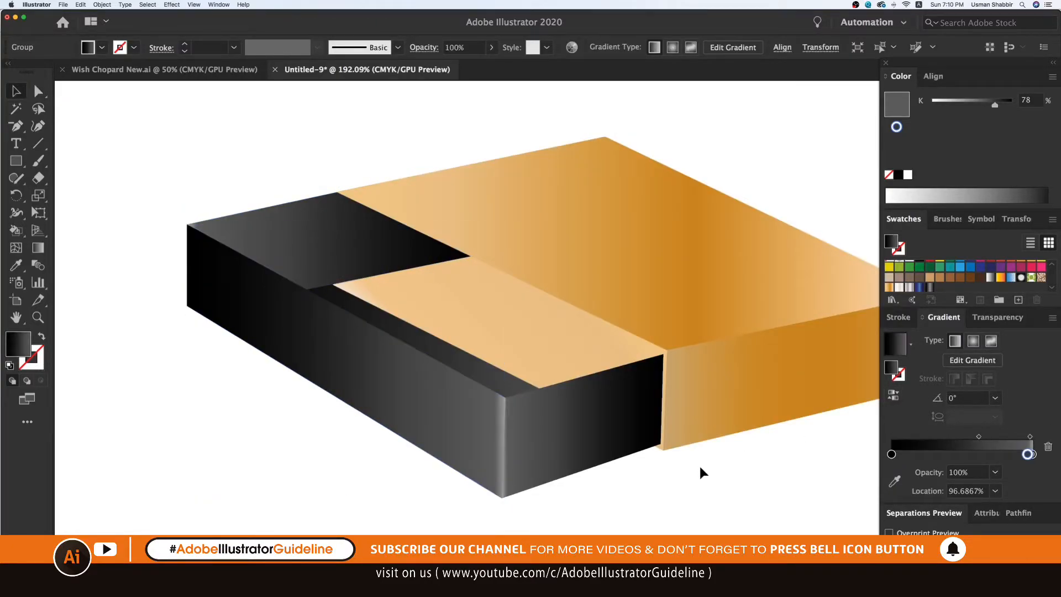
left_click(604, 440)
left_click(891, 397)
left_click(744, 479)
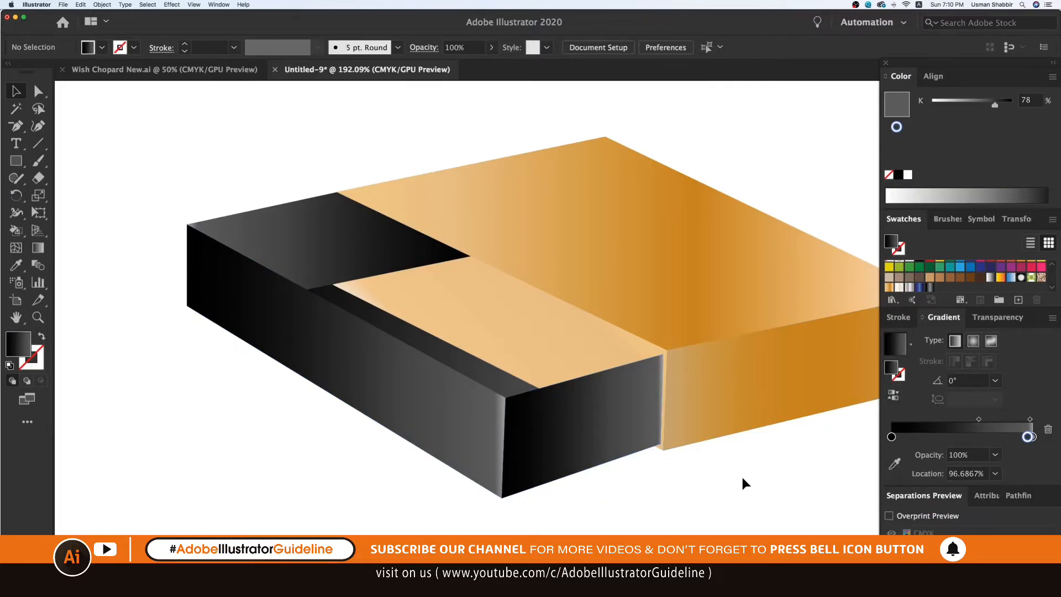
Step: Remove the lightest end stop from the long side face's gradient and copy that gradient onto the front end face with the Eyedropper
key("super+minus")
left_click(505, 407)
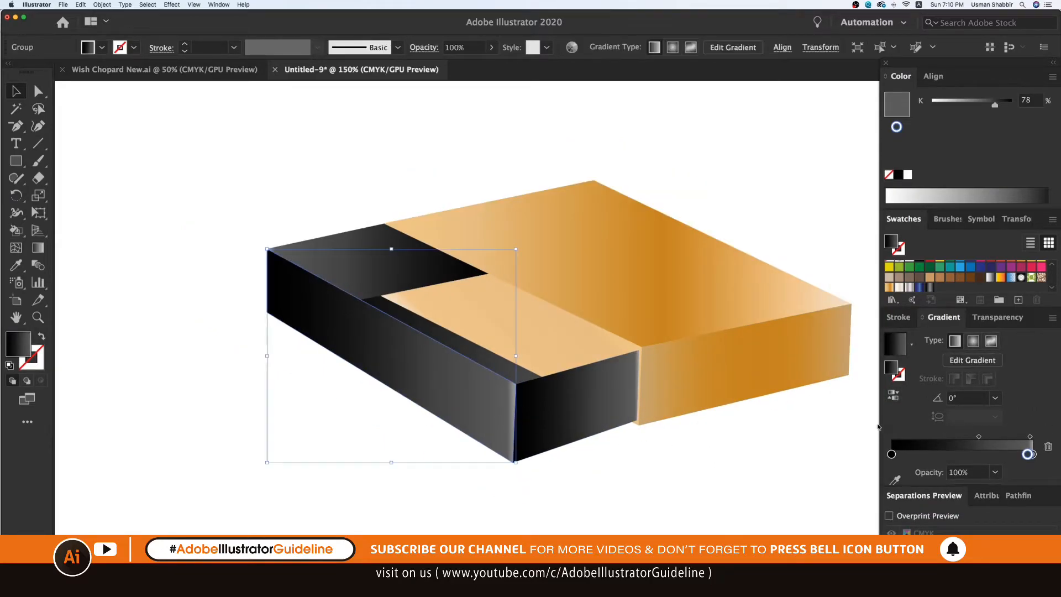
left_click(754, 498)
left_click(592, 410)
key("i")
key("super+shift+a")
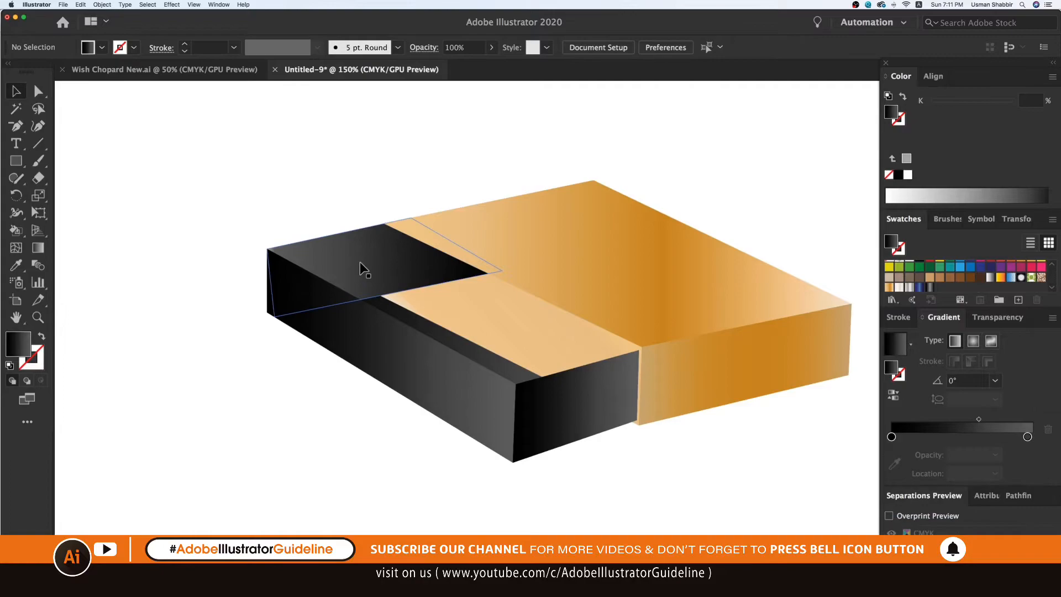
left_click(360, 262, "super")
left_click(410, 380)
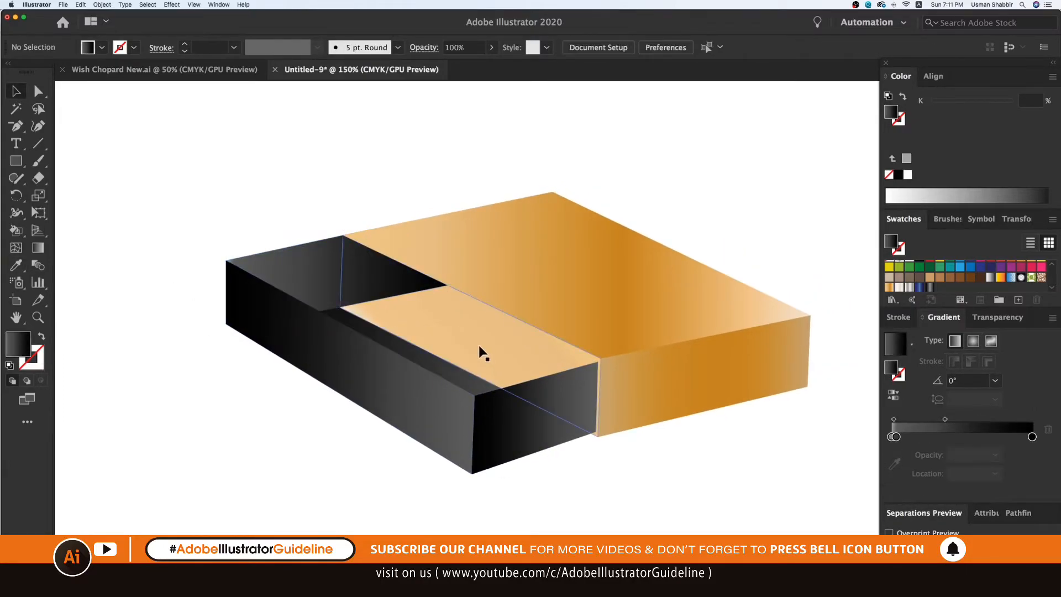
left_click(442, 349)
left_click(435, 354)
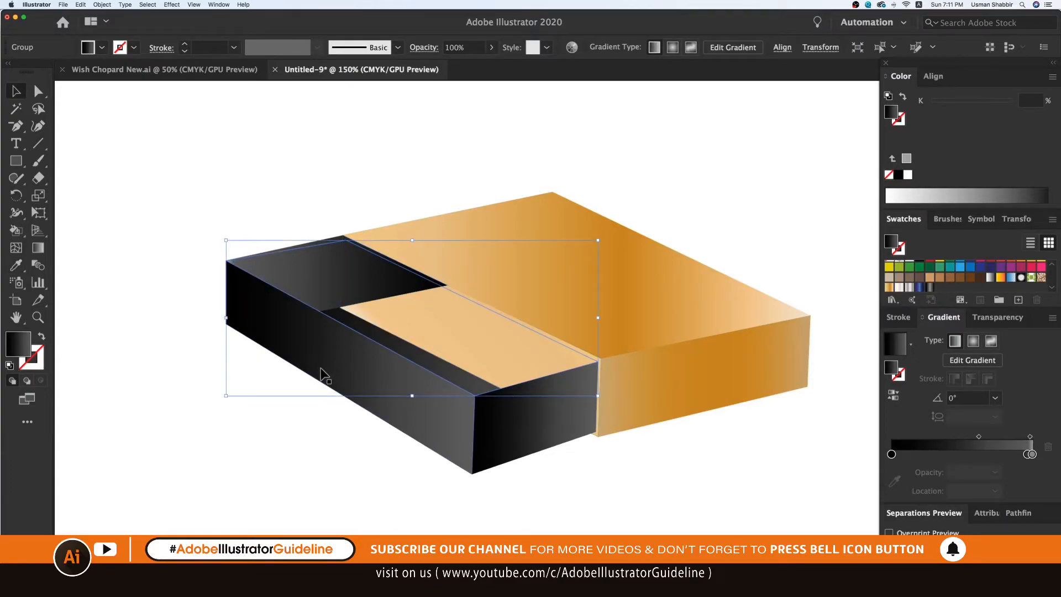
left_click(288, 456)
left_click_drag(454, 327, 312, 235)
key("super+z")
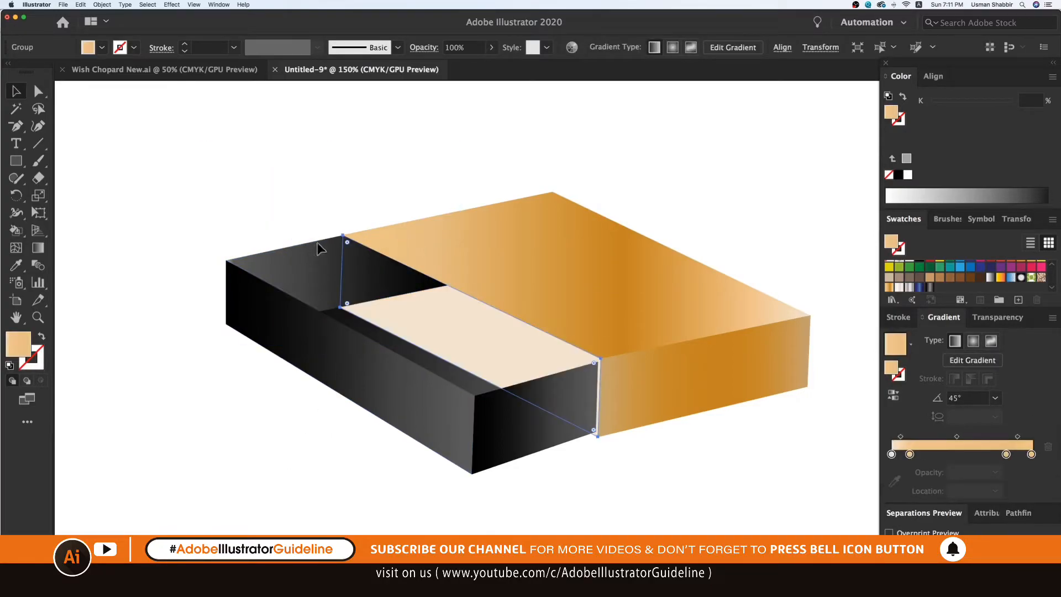
left_click(645, 485)
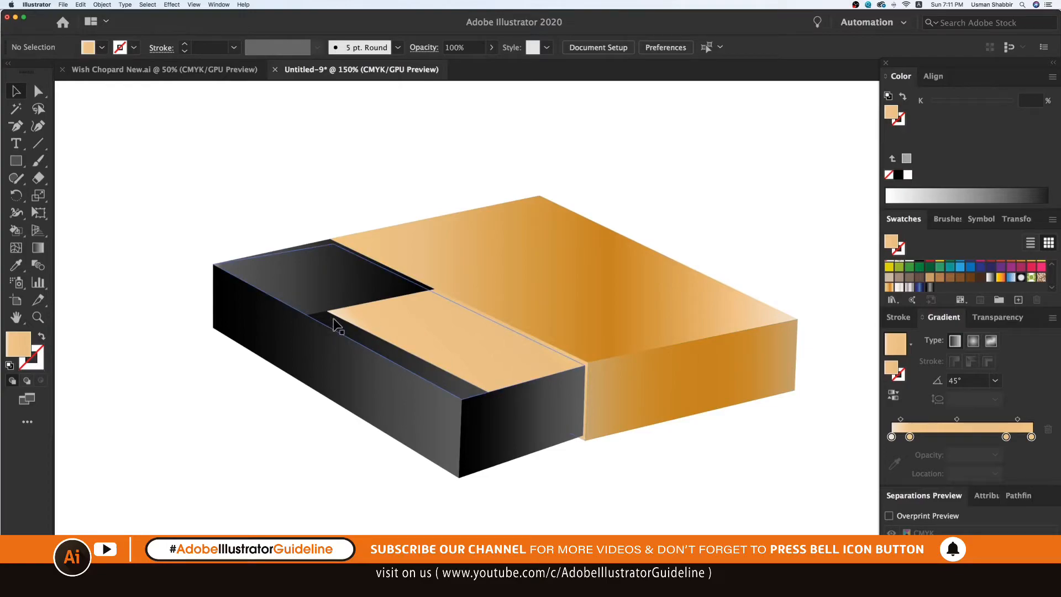
Step: Draw a four-sided panel with the Pen tool from the tray's inner back edge, across the gold sleeve, to the tray's front corner
left_click_drag(16, 126, 72, 126)
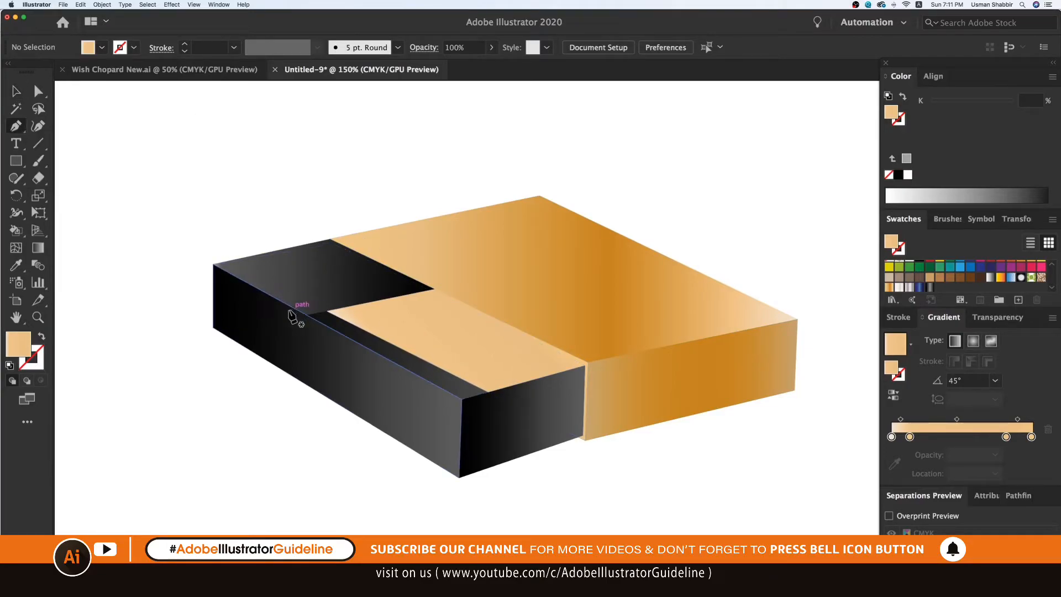
left_click(306, 314)
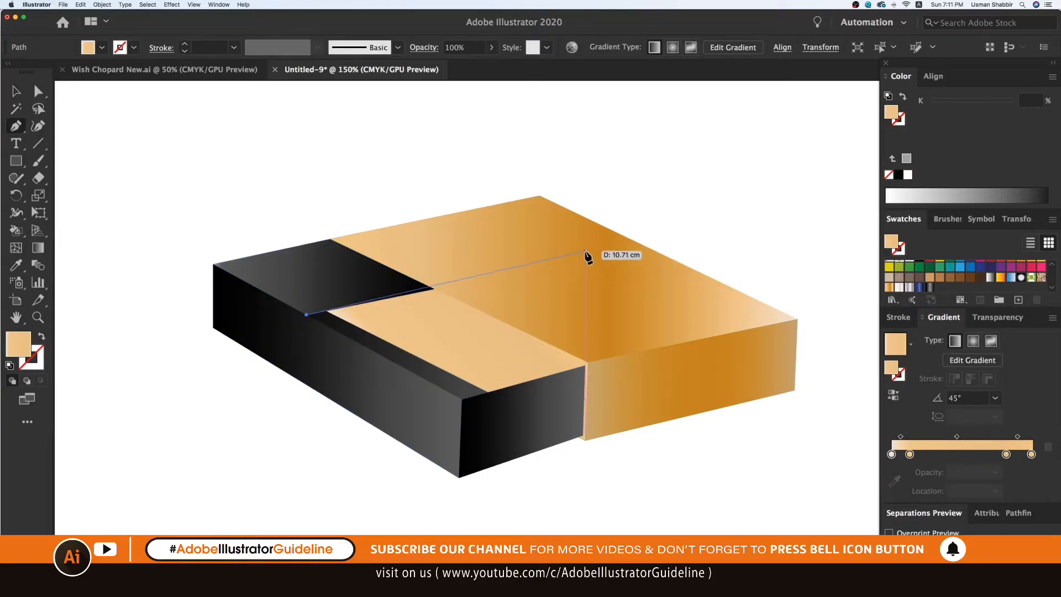
left_click(588, 259)
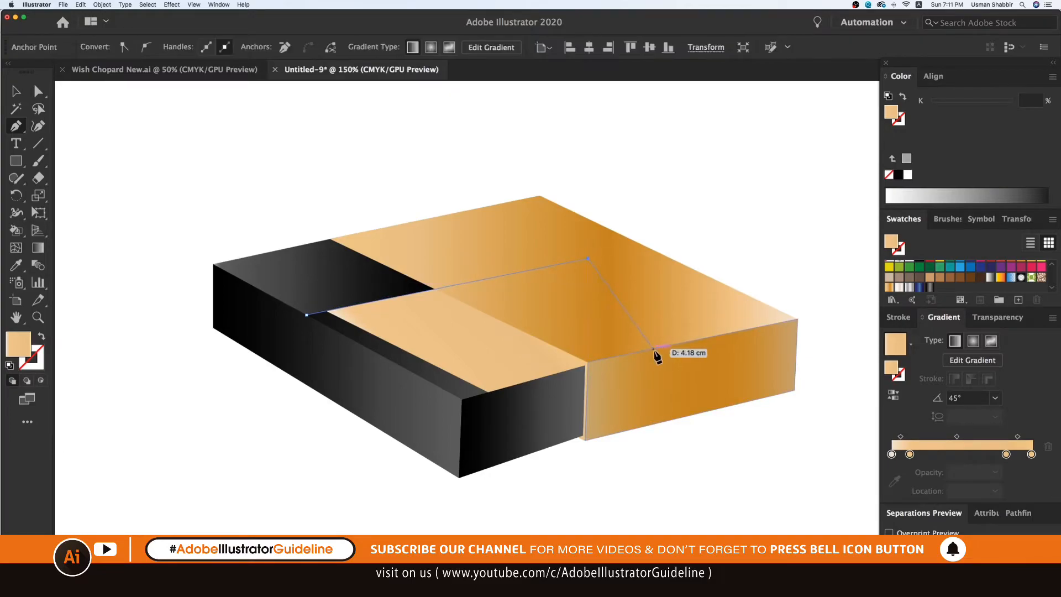
left_click(714, 337)
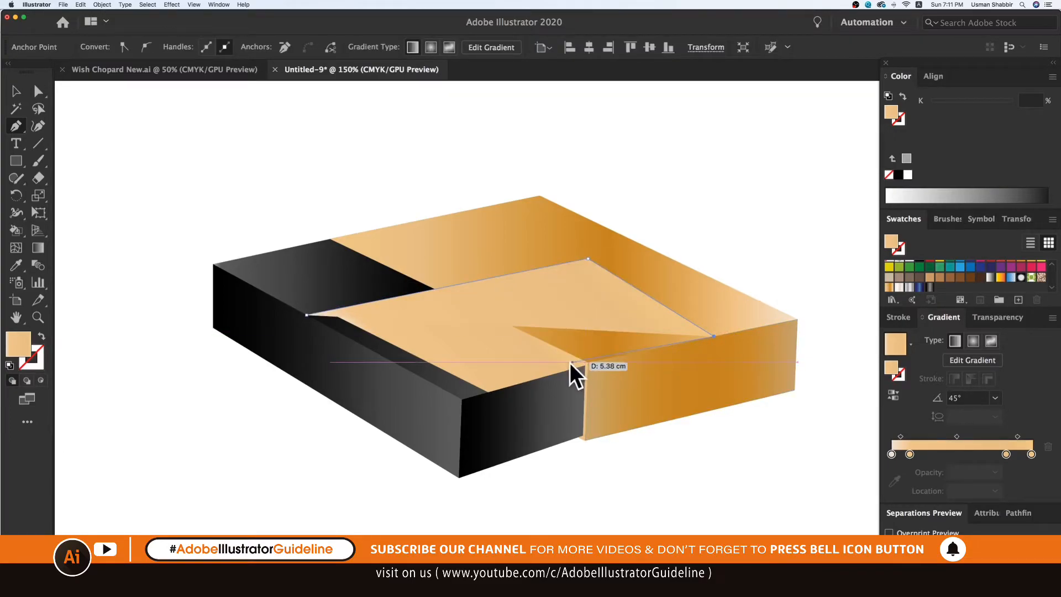
left_click(462, 399)
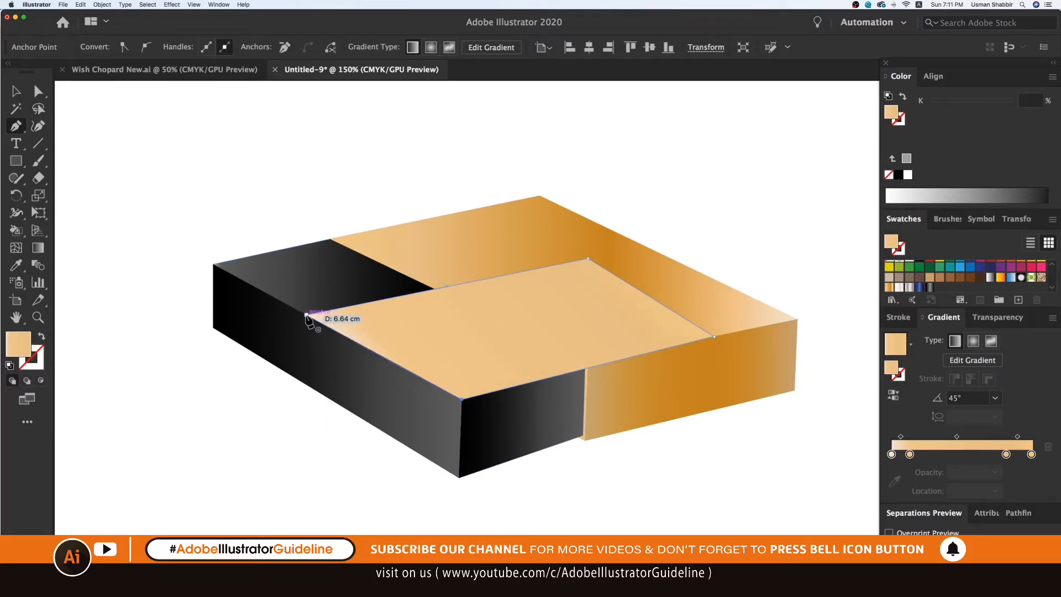